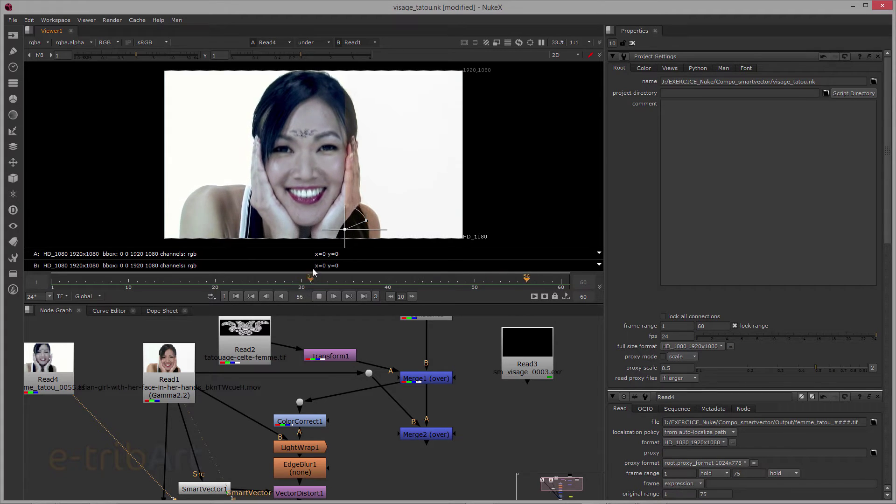
Sweep the wipe across the face to compare the tattooed and original footage, then stop playback and scrub to frame 36.
drag(334, 223, 289, 208)
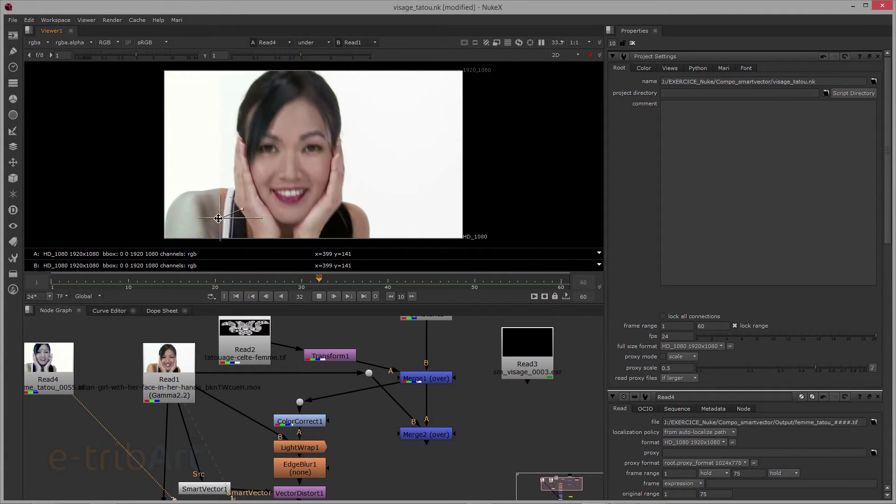
click(316, 297)
drag(291, 279, 353, 285)
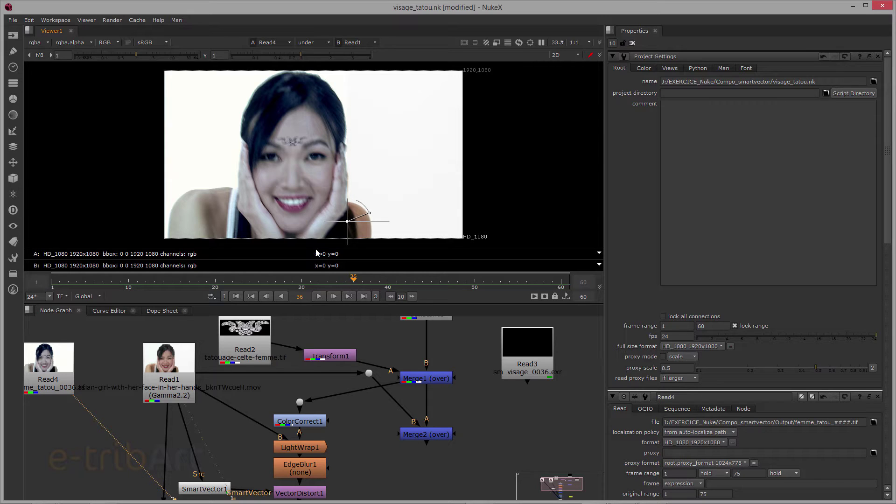
Scrub back and forth between frames 24 and 36, ending on frame 32, to examine how the forehead tattoo follows the face.
drag(347, 282, 281, 289)
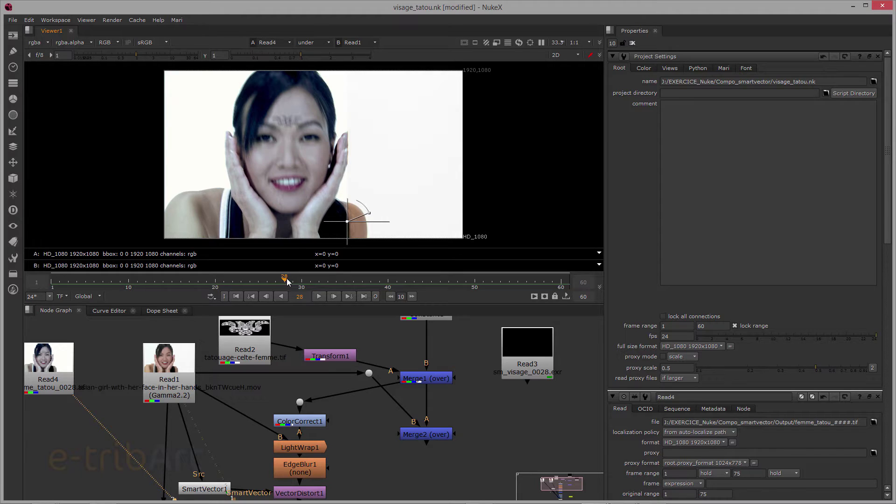
mouse_move(287, 282)
mouse_down()
mouse_move(407, 291)
mouse_move(193, 286)
mouse_move(294, 291)
mouse_move(272, 290)
mouse_up()
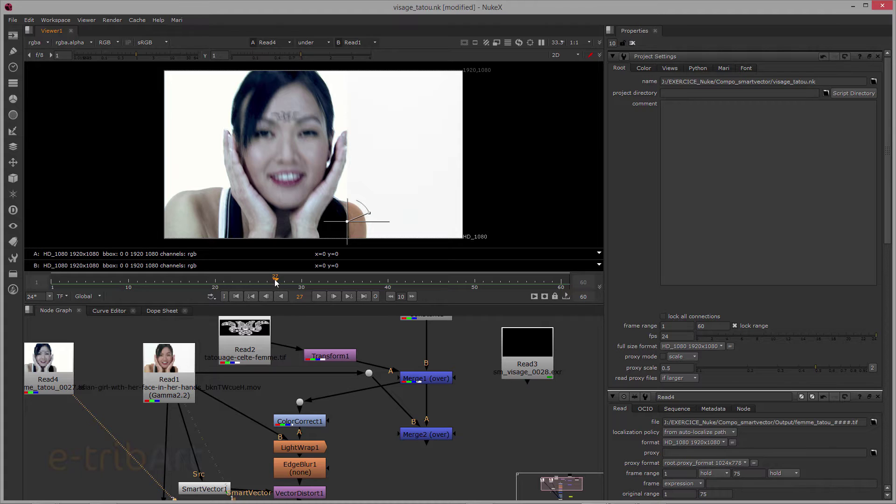
mouse_move(272, 284)
mouse_down()
mouse_move(213, 279)
mouse_move(324, 283)
mouse_move(259, 284)
mouse_up()
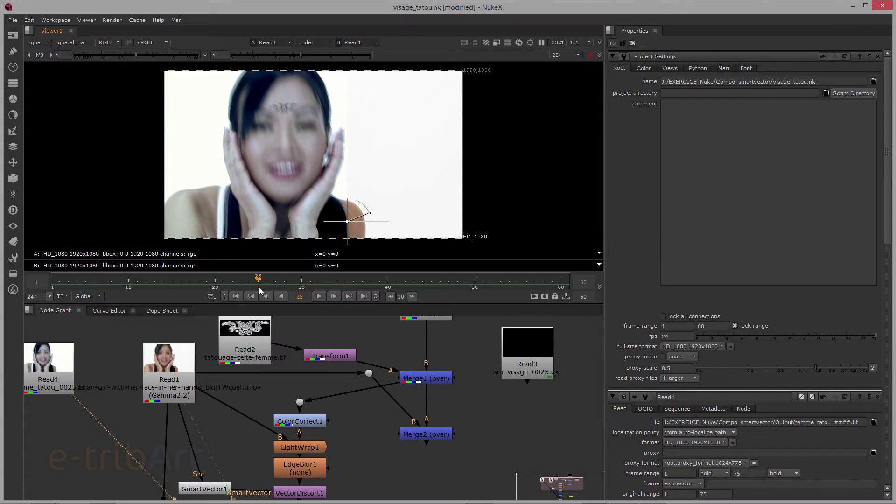
drag(258, 279, 310, 297)
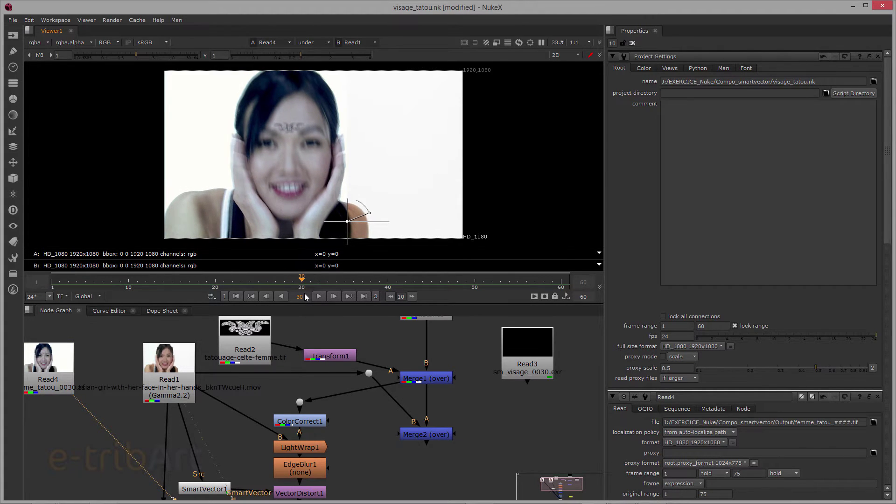
mouse_move(306, 292)
mouse_down()
mouse_move(242, 278)
mouse_move(319, 288)
mouse_up()
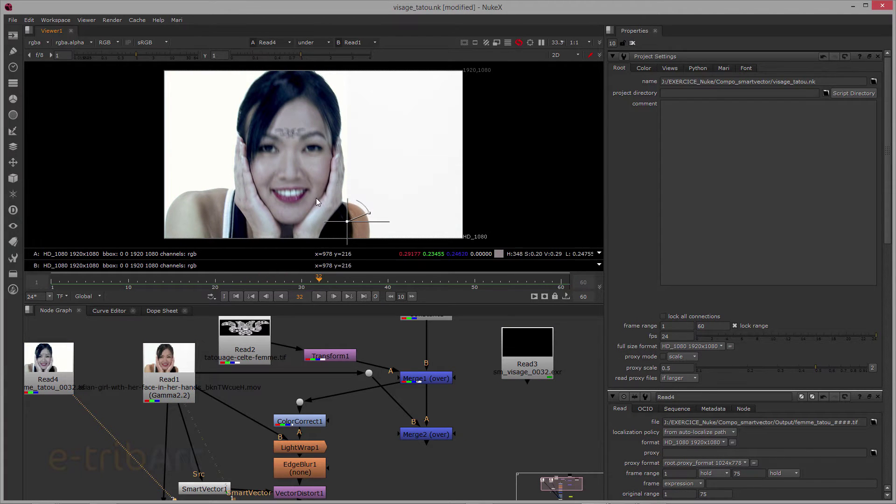
click(328, 280)
drag(329, 280, 244, 287)
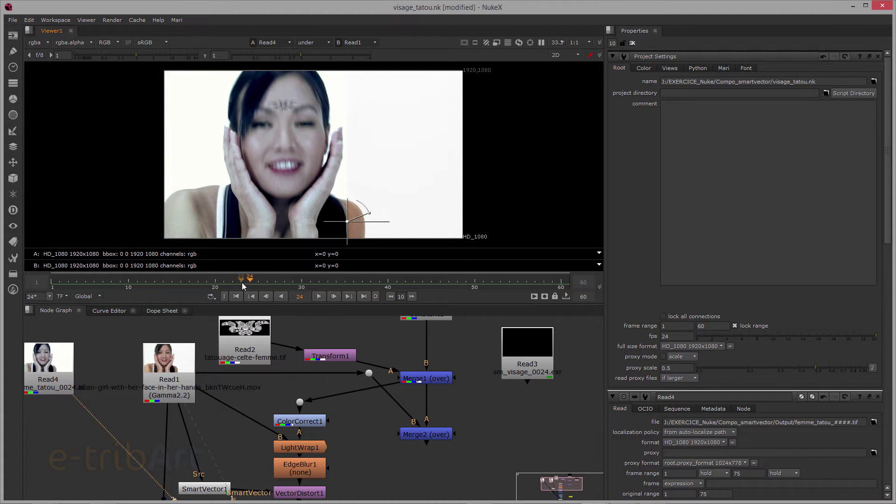
drag(250, 282, 319, 282)
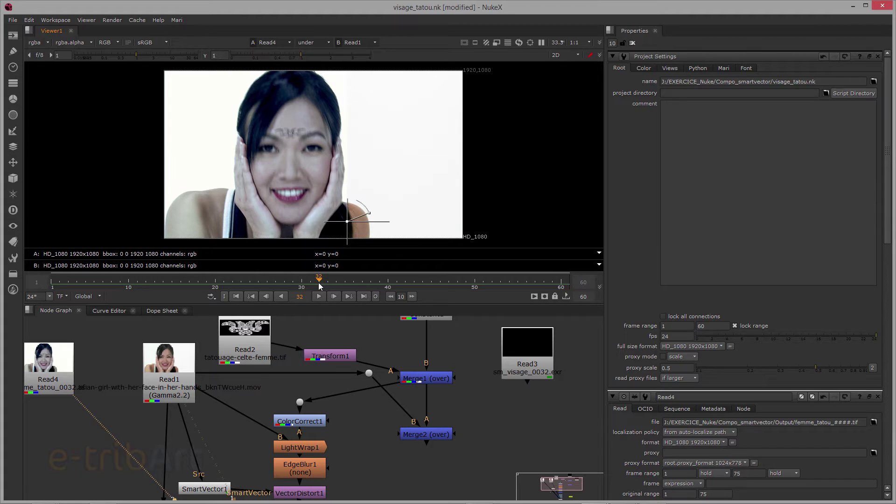
Display the original footage from Read1 in the viewer's A input and nudge the Read1 node slightly sideways.
scroll(327, 438, down, 2)
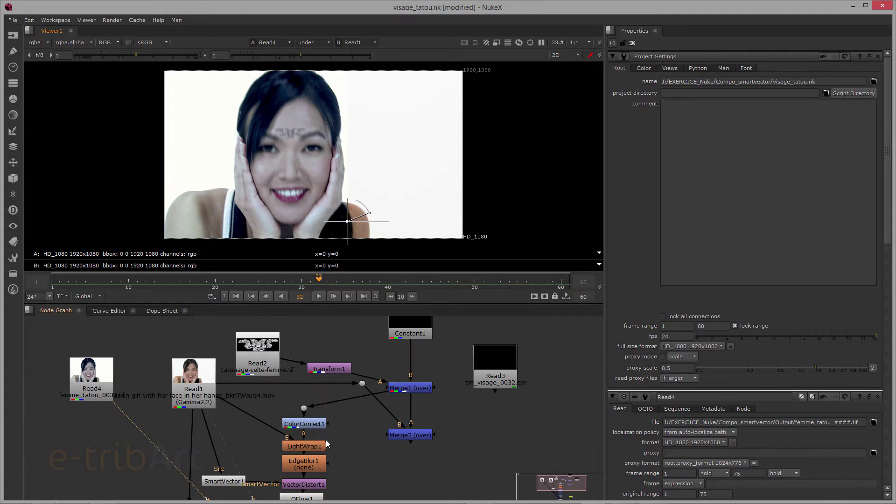
middle_drag(331, 445, 329, 389)
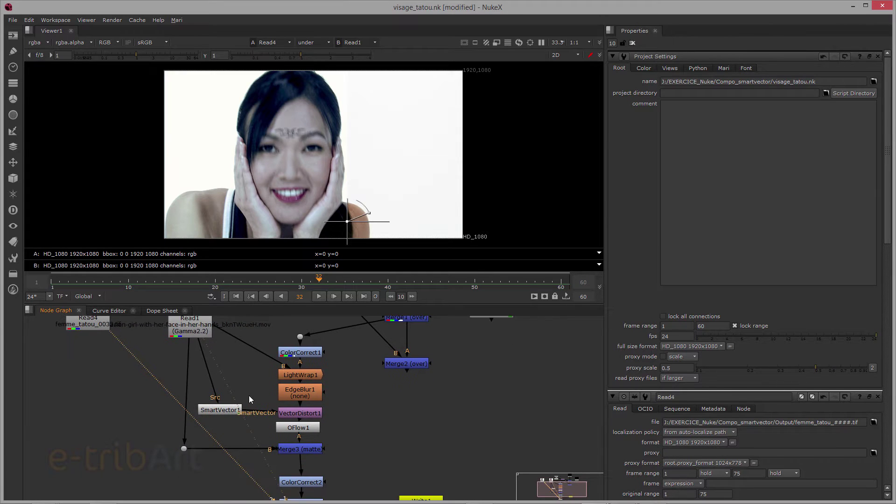
middle_drag(224, 359, 258, 402)
click(228, 356)
key(1)
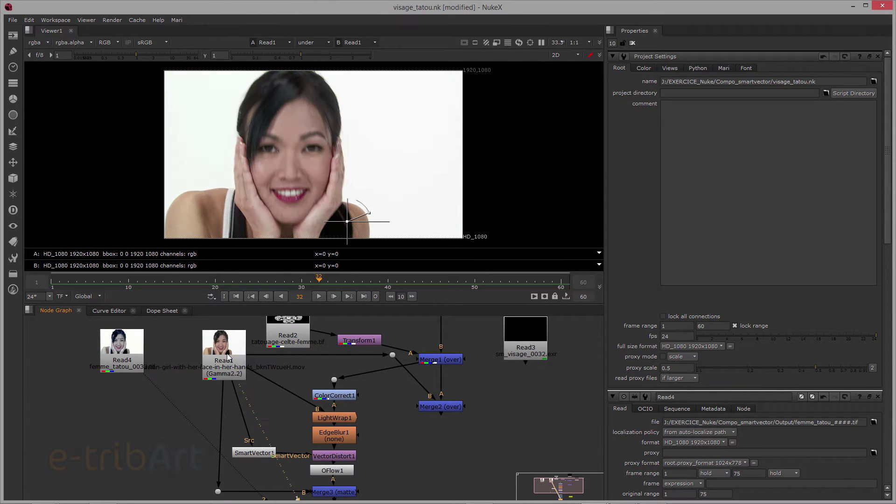
drag(221, 362, 216, 362)
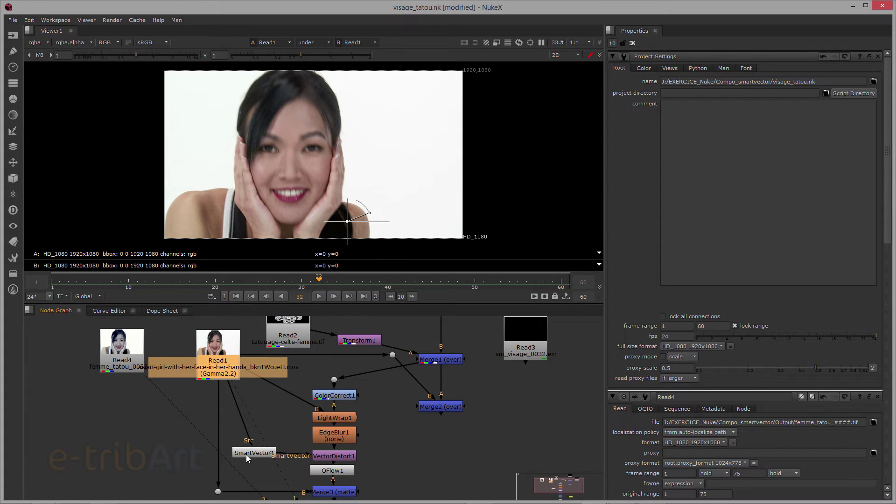
Disconnect SmartVector1 from VectorDistort1 and place it below Read1, away from the tattoo branch.
drag(245, 454, 248, 454)
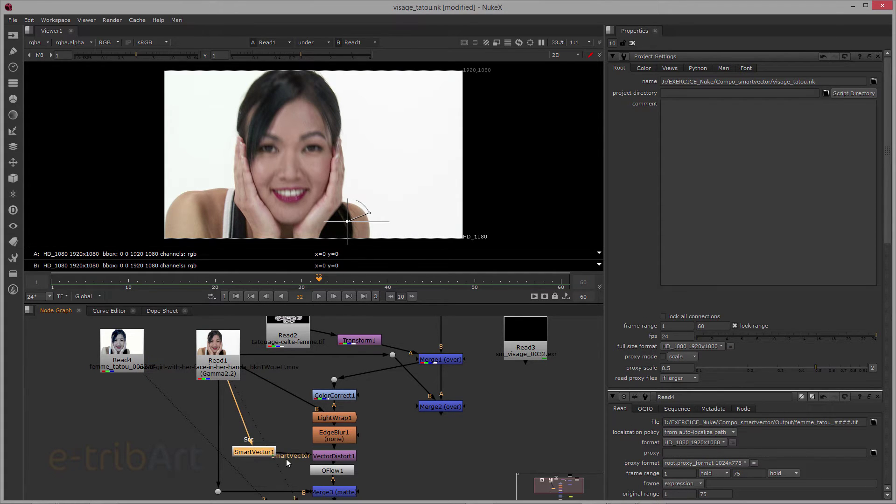
middle_drag(281, 424, 303, 402)
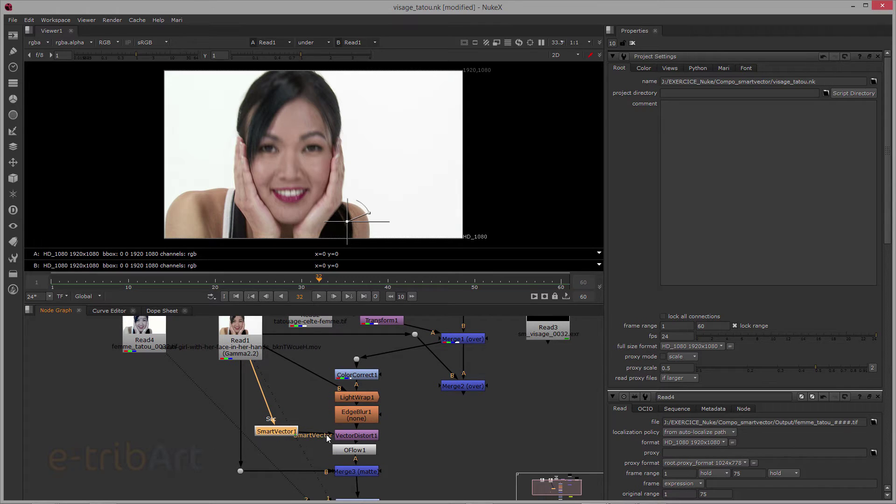
drag(320, 432, 191, 425)
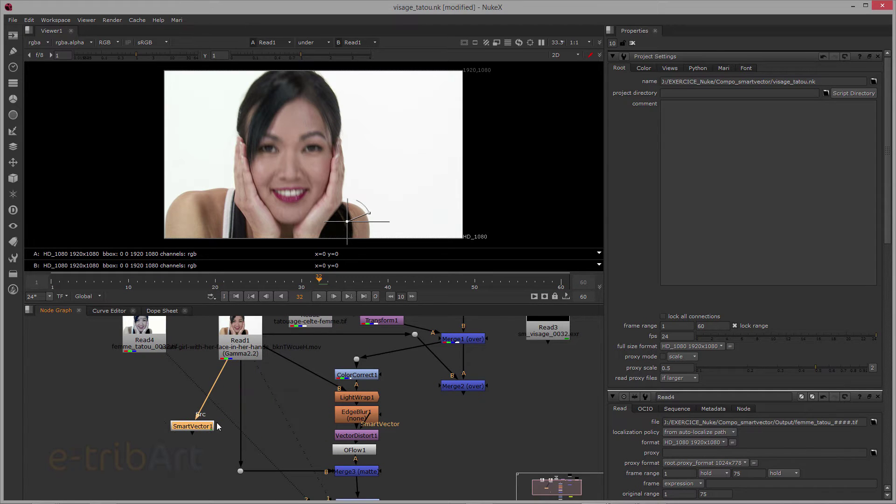
Search the node list for "smart" to find the SmartVector node.
middle_drag(276, 406, 346, 426)
key(Tab)
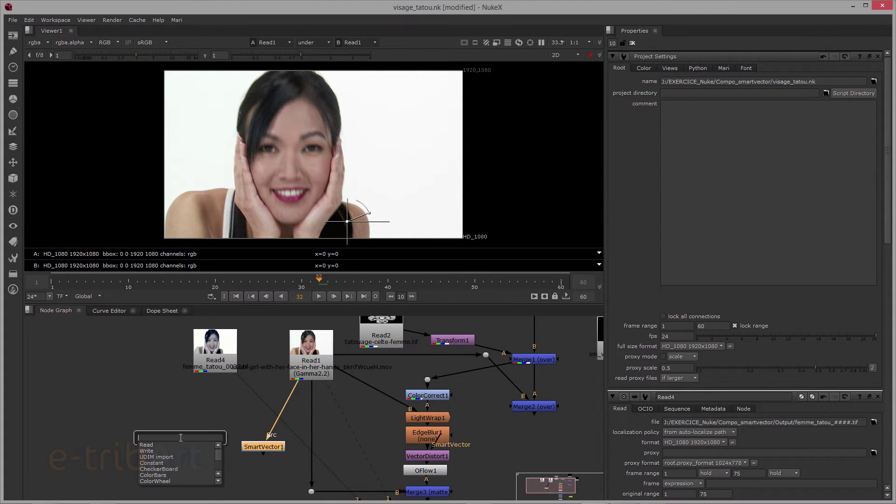
text(smart)
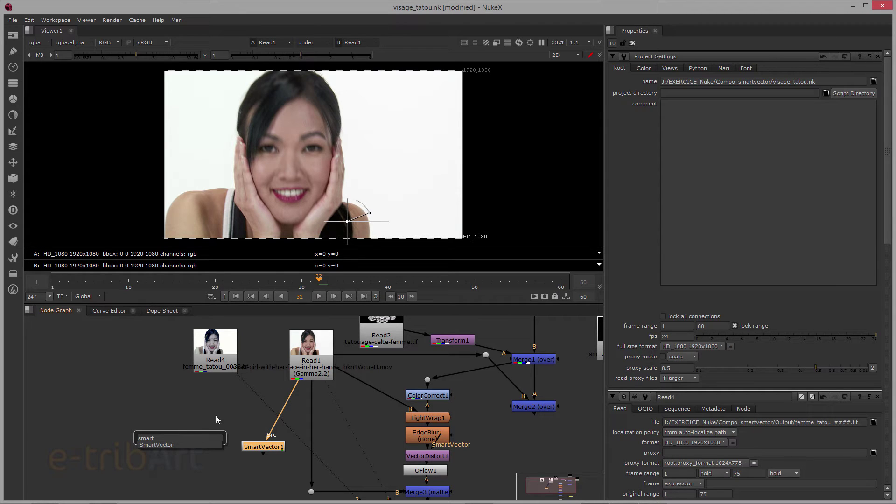
Open the SmartVector1 properties and set the vector detail to 1.
drag(267, 439, 304, 379)
double_click(268, 448)
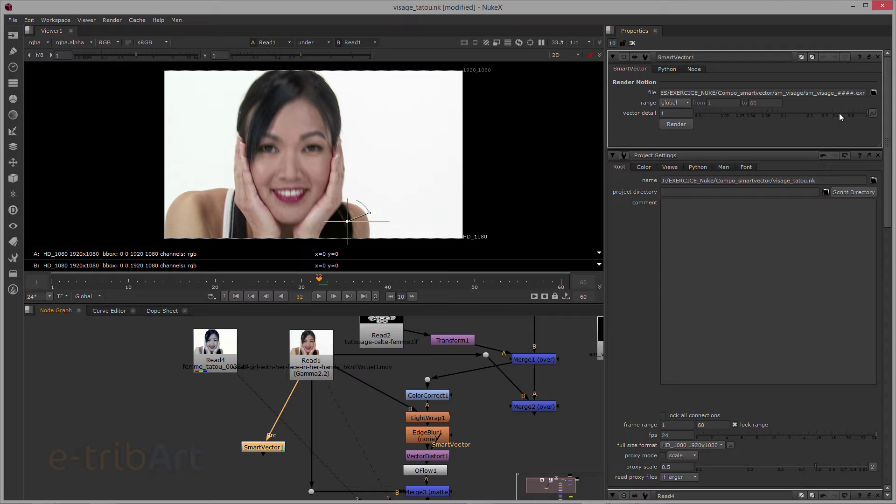
click(824, 113)
drag(822, 114, 864, 124)
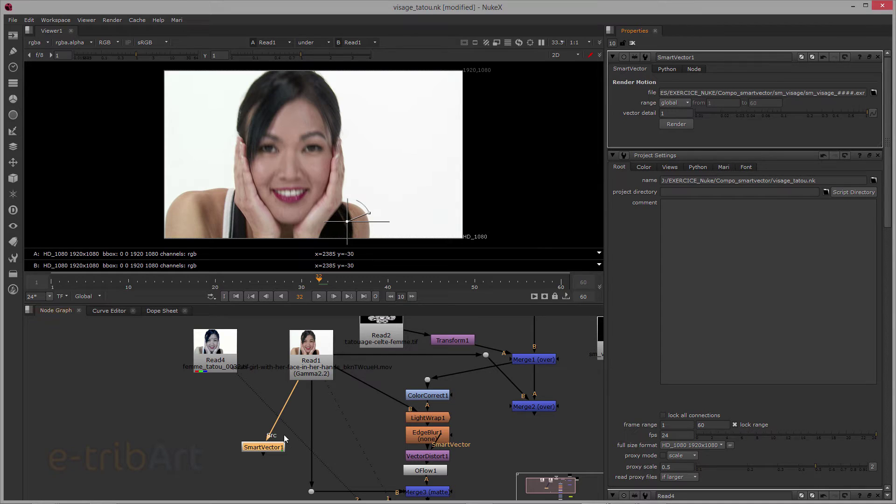
Nudge SmartVector1 and bring in the sm_visage folder window to examine the rendered EXR sequence, then move the window away.
drag(263, 451, 258, 444)
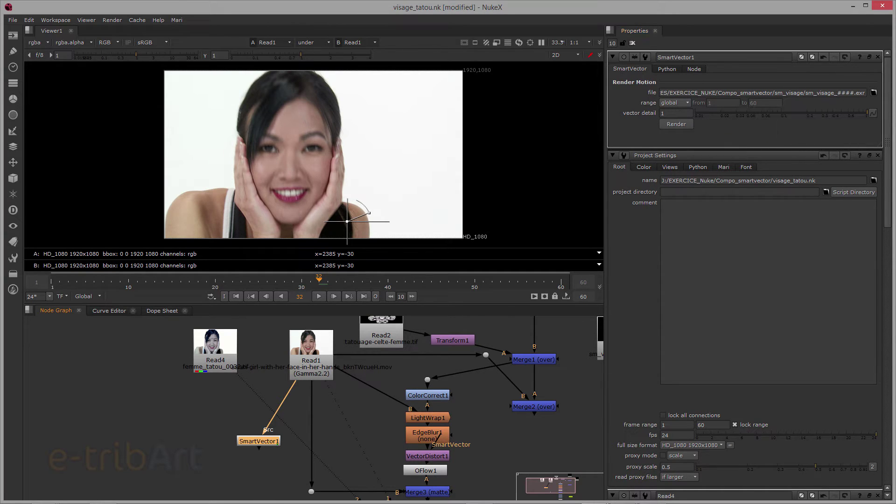
key(ctrl+z)
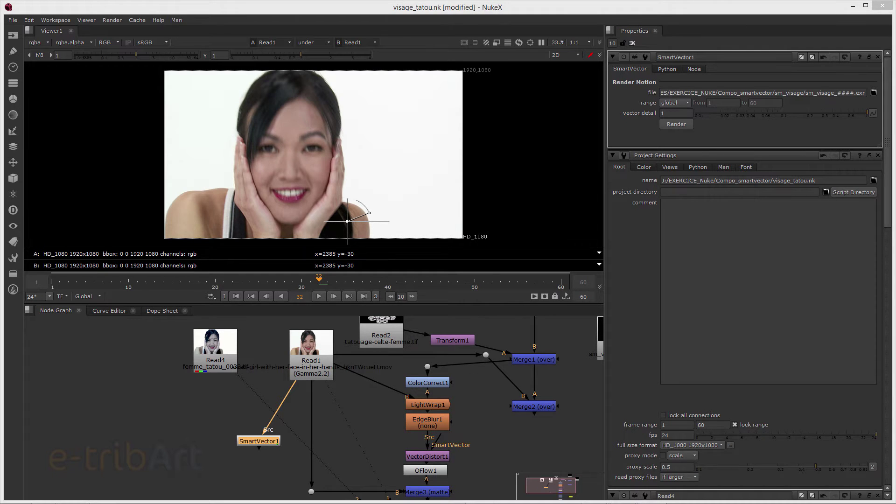
drag(895, 82, 292, 95)
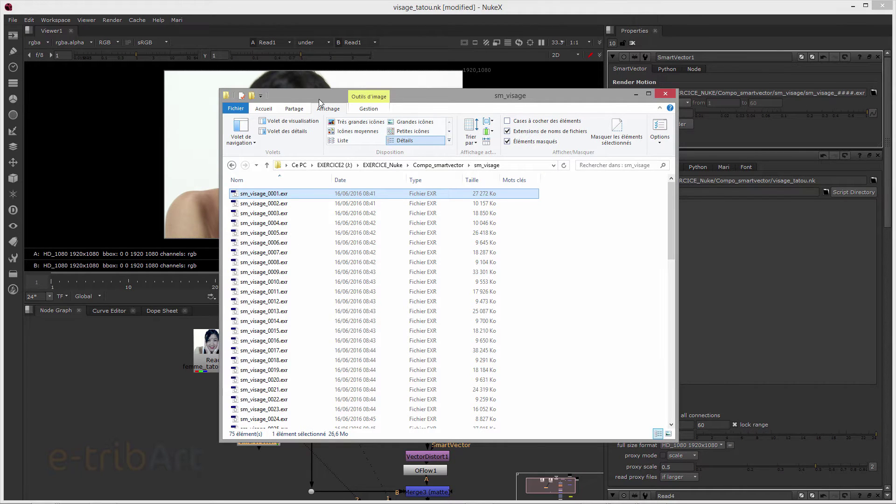
drag(318, 99, 893, 101)
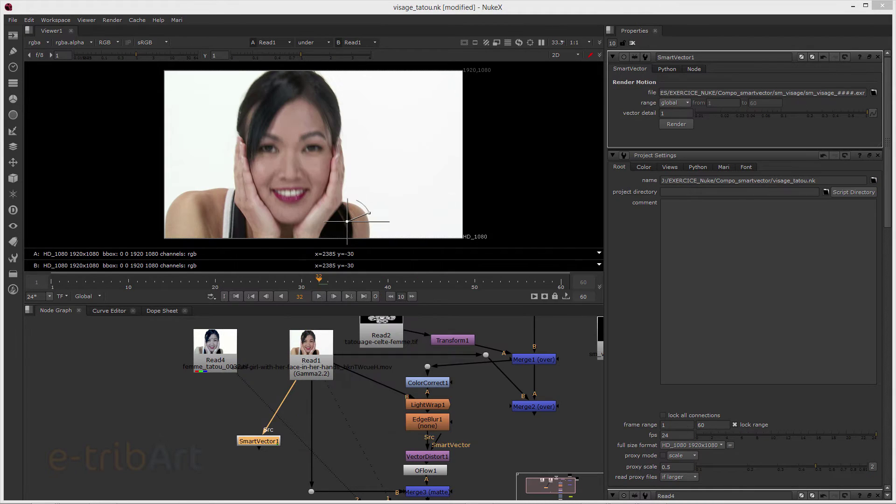
Open the properties of Read3 to check its sm_visage_####.exr file path and settings, and nudge the node.
middle_drag(567, 343, 470, 358)
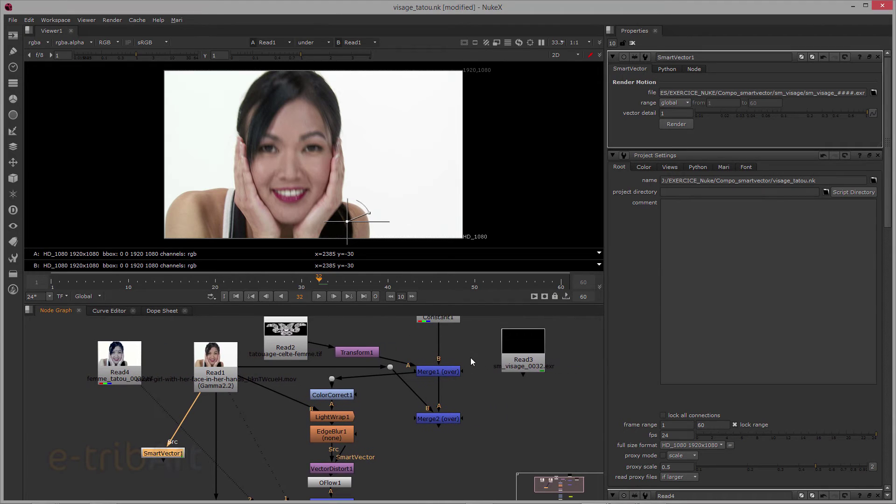
click(508, 352)
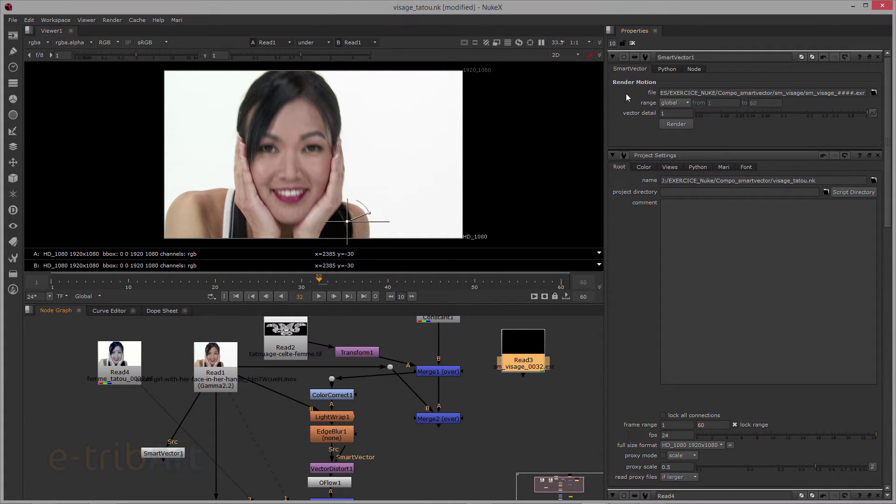
double_click(525, 335)
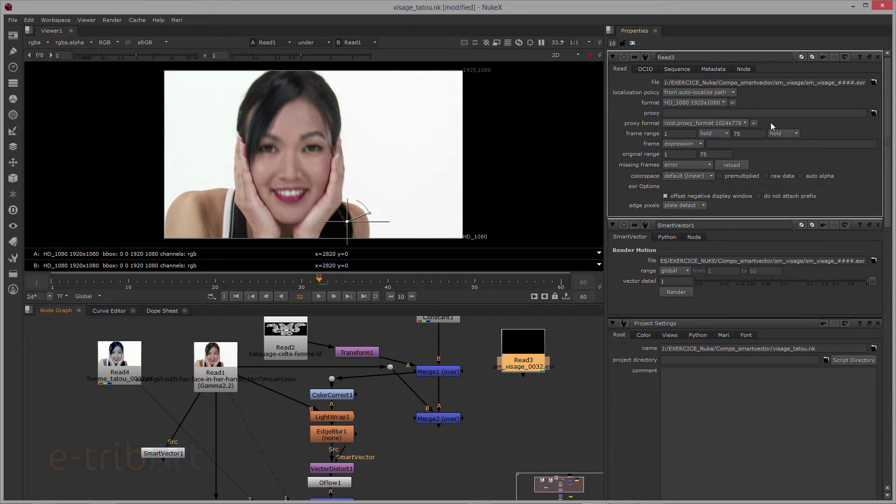
drag(535, 346, 529, 339)
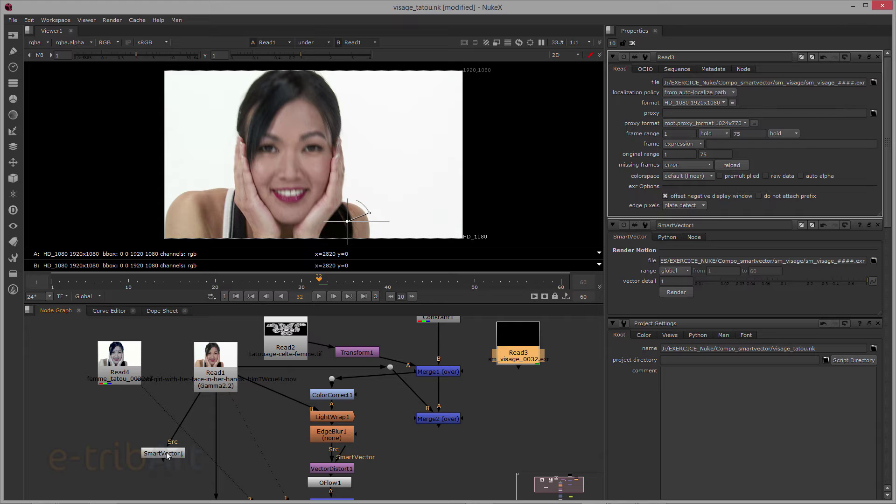
Reposition SmartVector1 between Read1 and VectorDistort1, and shift Read3 slightly closer to Merge1.
drag(169, 455, 275, 425)
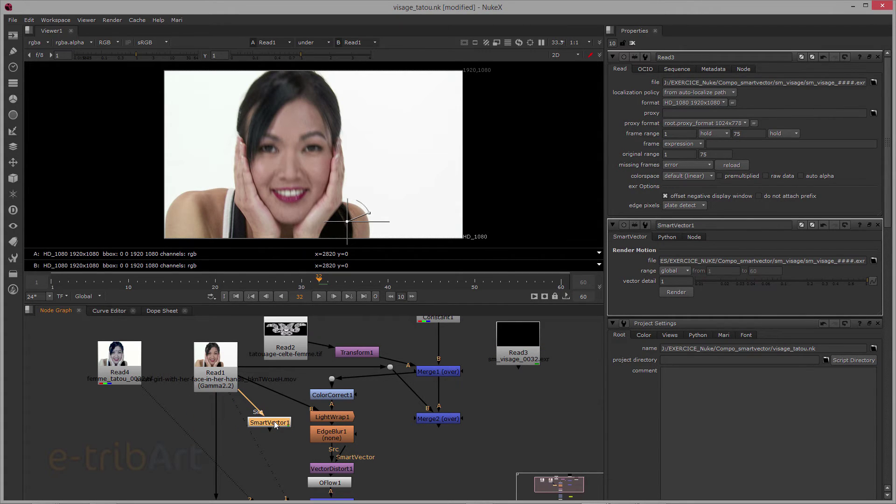
click(516, 348)
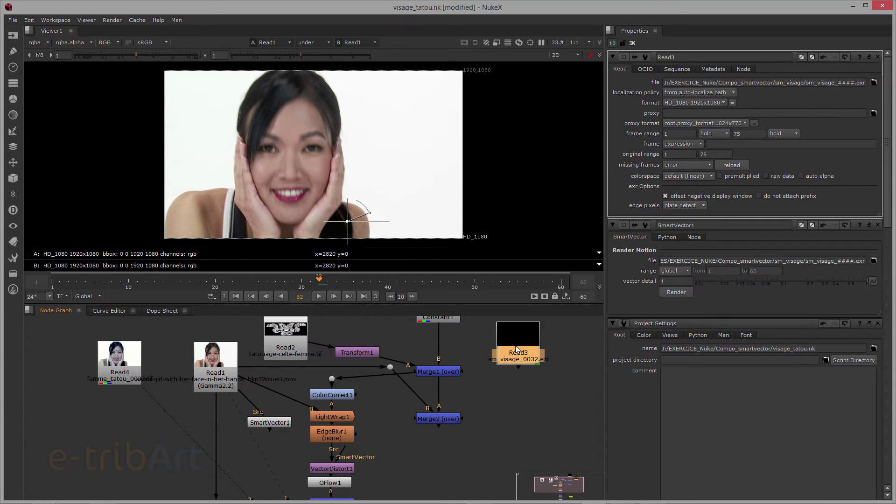
drag(515, 349, 511, 354)
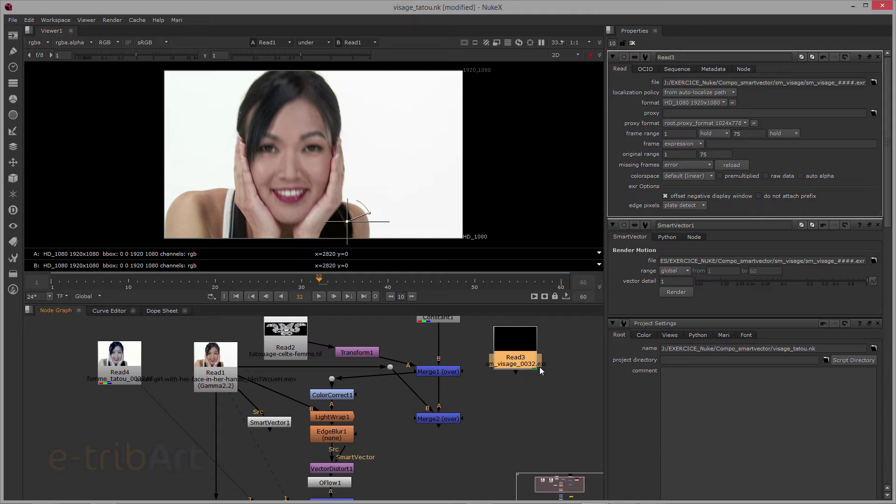
drag(279, 426, 248, 456)
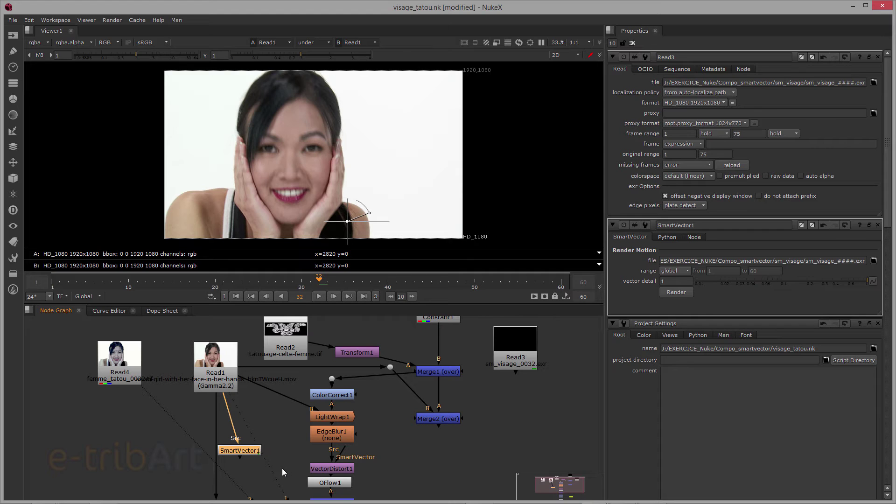
Move VectorDistort1 up closer to EdgeBlur1 and lower SmartVector1 slightly beneath Read1.
scroll(284, 462, up, 2)
middle_drag(284, 459, 275, 434)
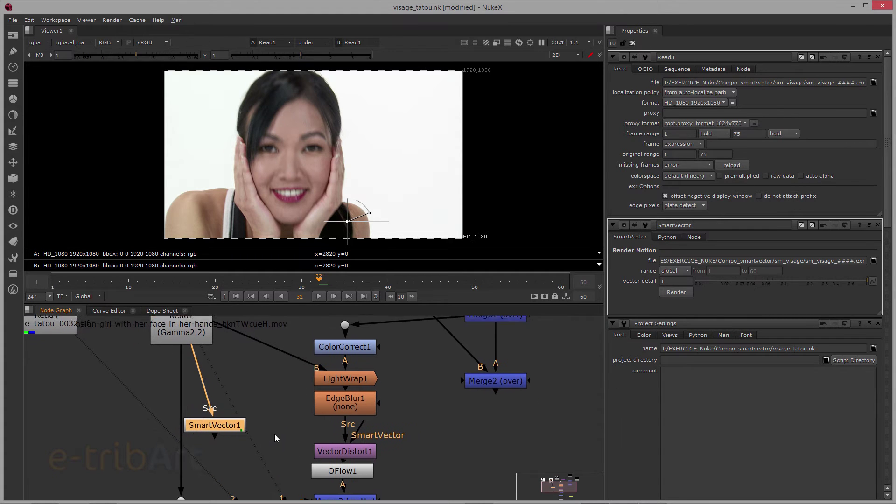
click(337, 445)
drag(337, 444, 338, 439)
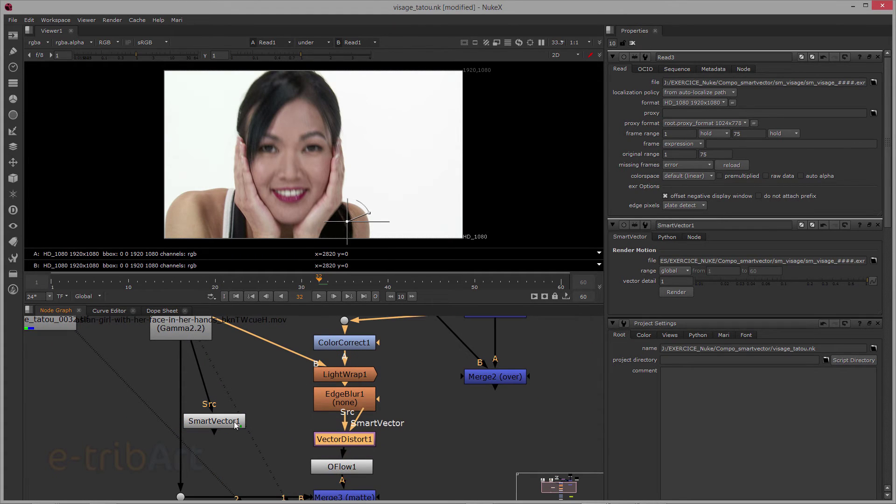
drag(234, 421, 220, 430)
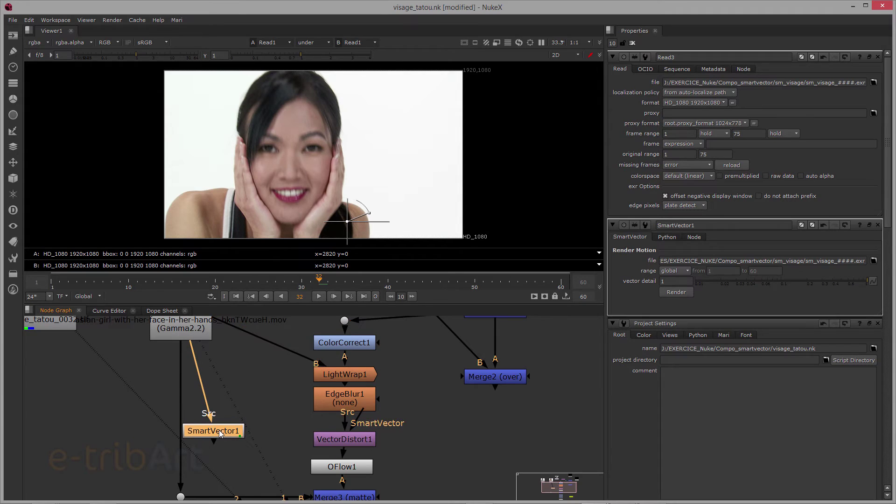
click(351, 439)
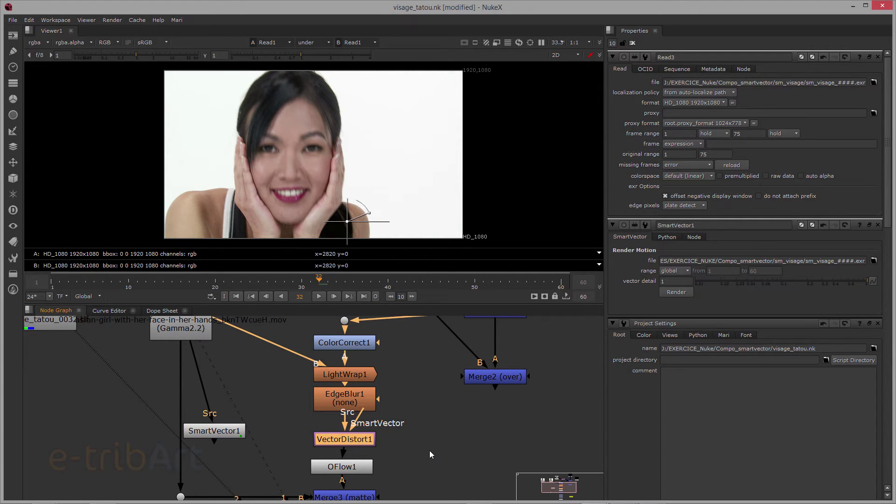
click(429, 450)
key(Tab)
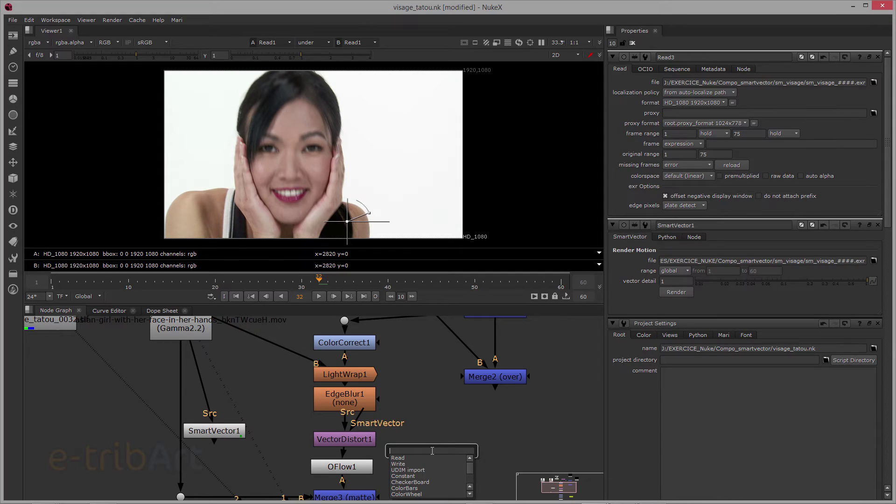
text(vec)
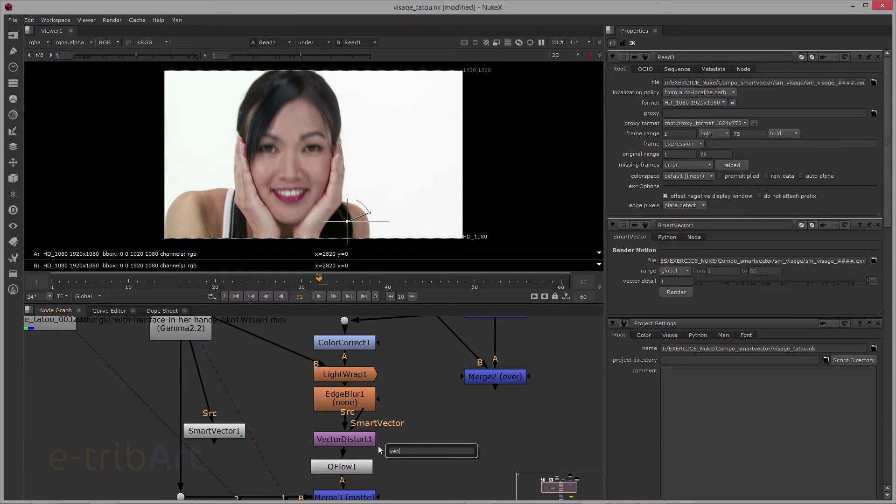
key(Escape)
Lower VectorDistort1 slightly beneath EdgeBlur1, and shift LightWrap1 and EdgeBlur1 a little closer to ColorCorrect1.
drag(349, 433, 278, 398)
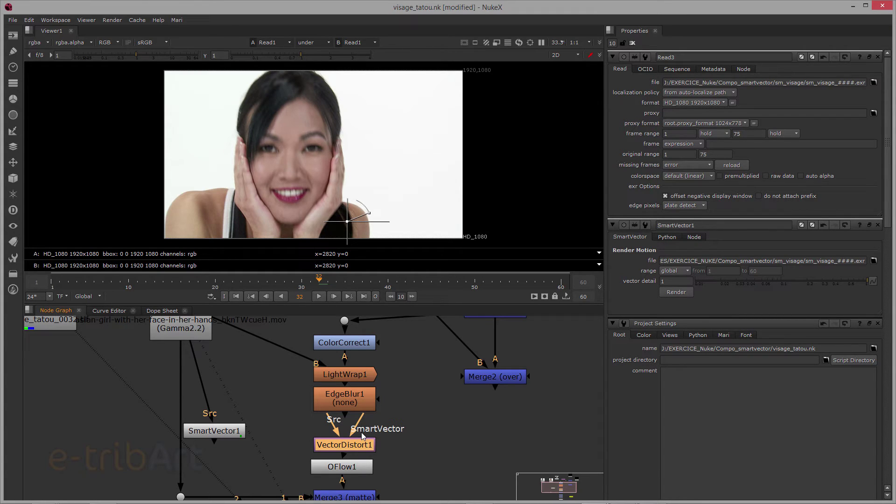
drag(363, 419, 381, 430)
middle_drag(381, 435, 379, 458)
scroll(379, 459, down, 2)
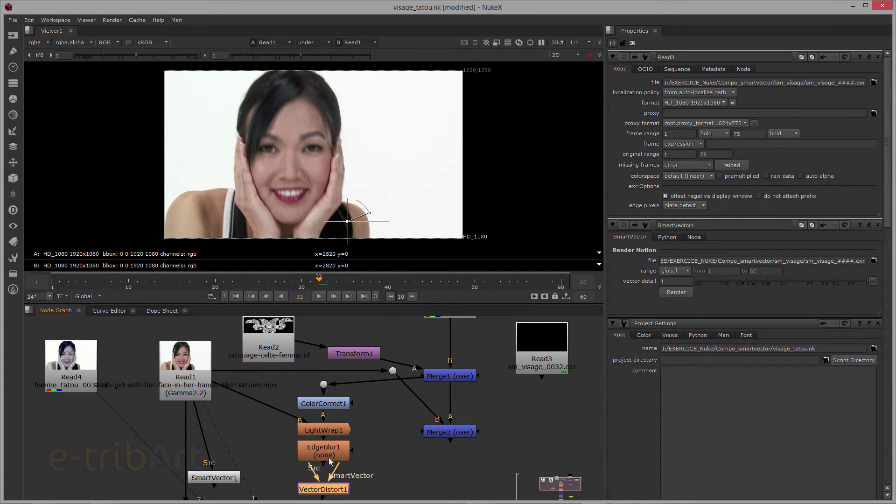
drag(324, 430, 327, 430)
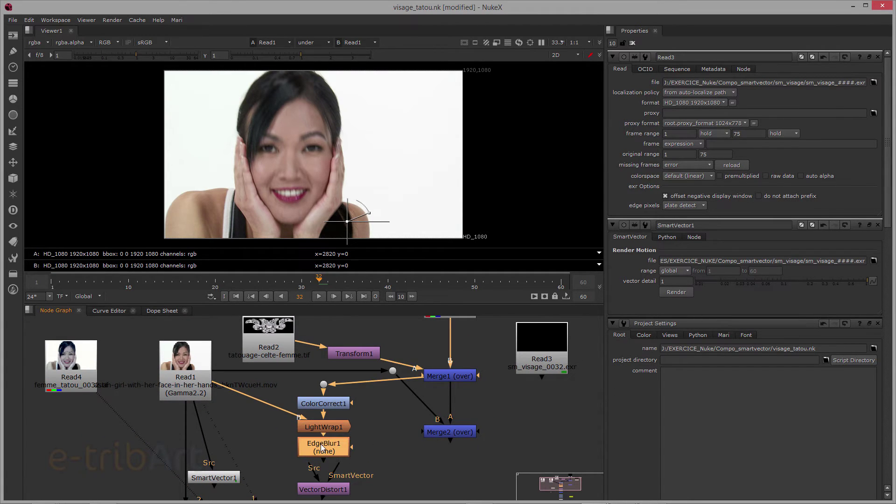
middle_drag(374, 472, 382, 454)
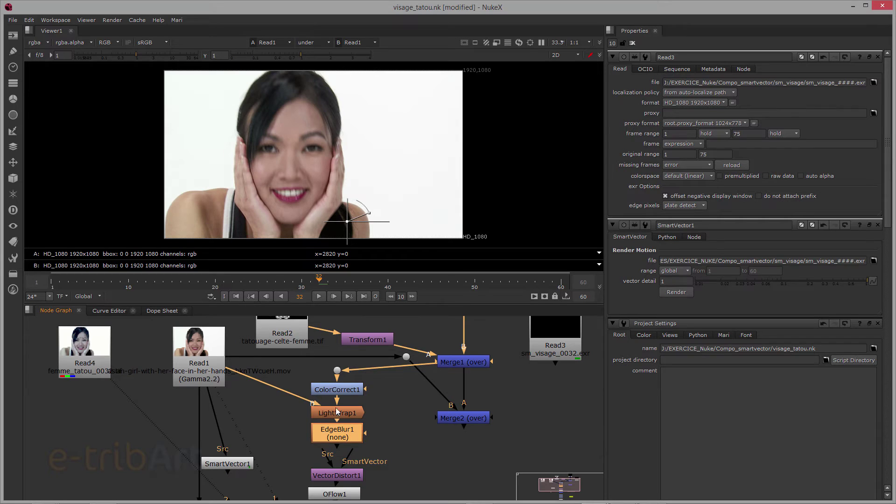
Show the Read2 tattoo image in the viewer and open its properties to examine the premultiplied setting.
middle_drag(384, 399, 419, 444)
click(323, 362)
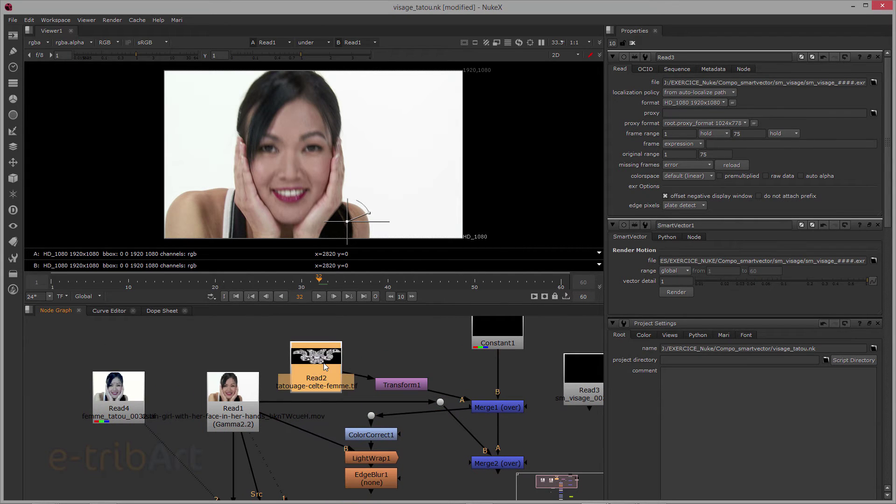
key(1)
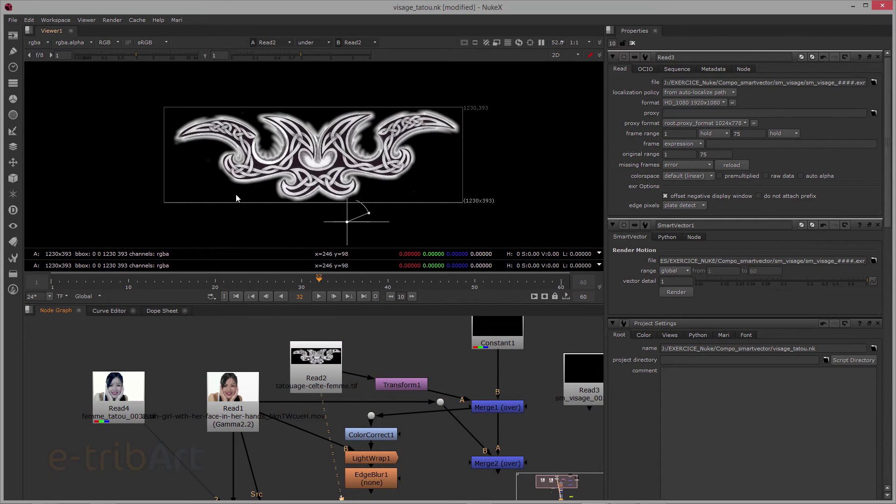
click(406, 384)
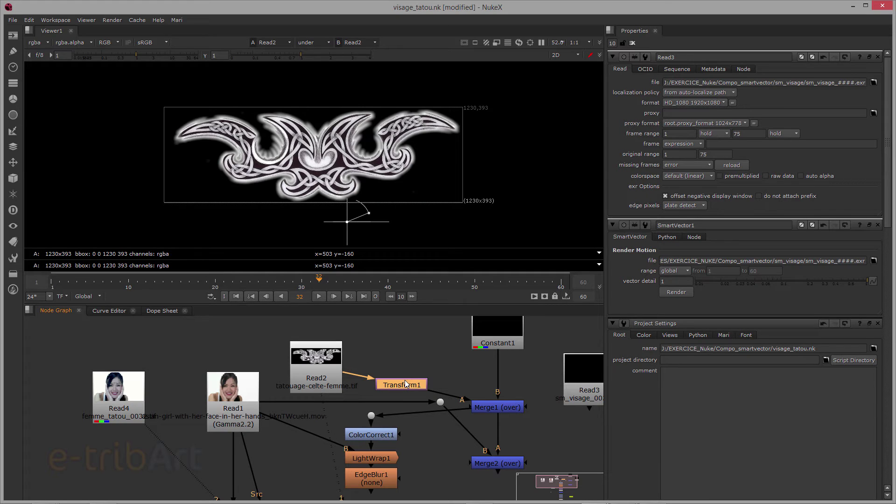
double_click(324, 362)
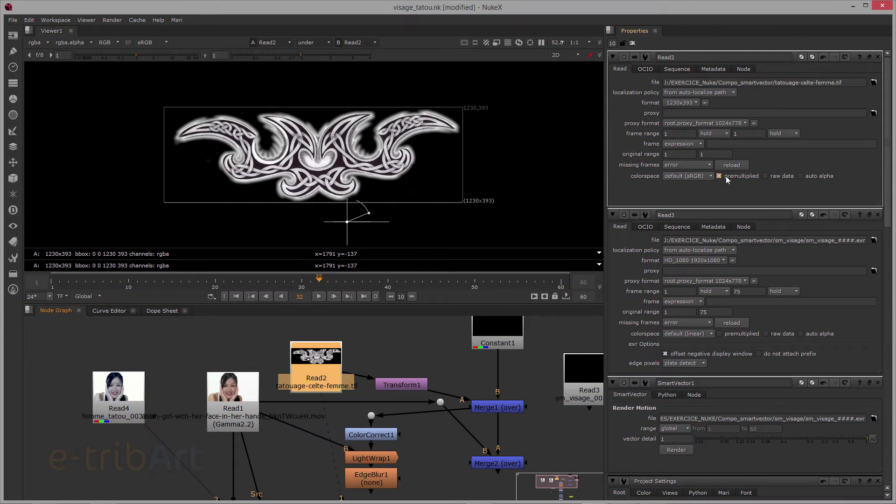
Open the properties of Transform1 and show the output of Merge1 in the viewer.
click(391, 383)
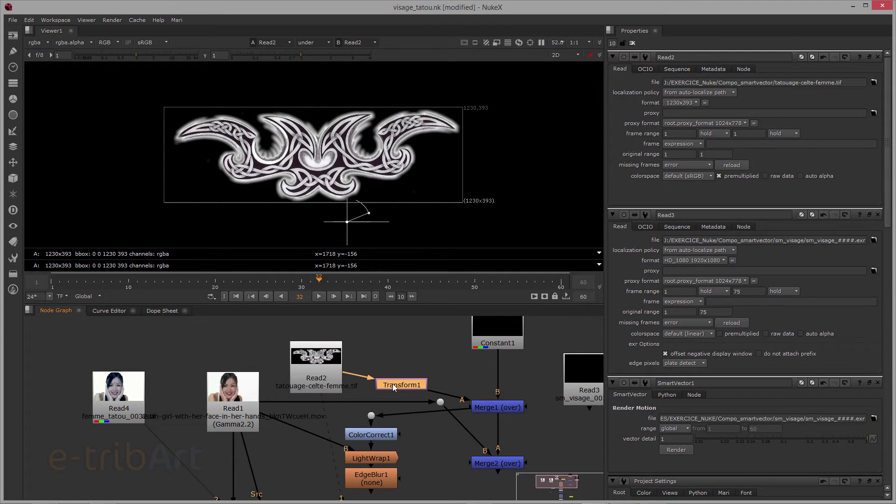
double_click(393, 383)
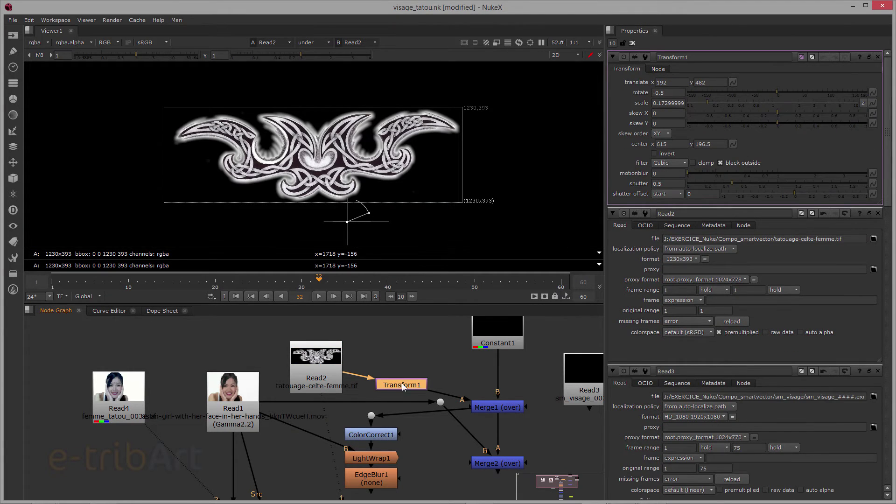
click(491, 408)
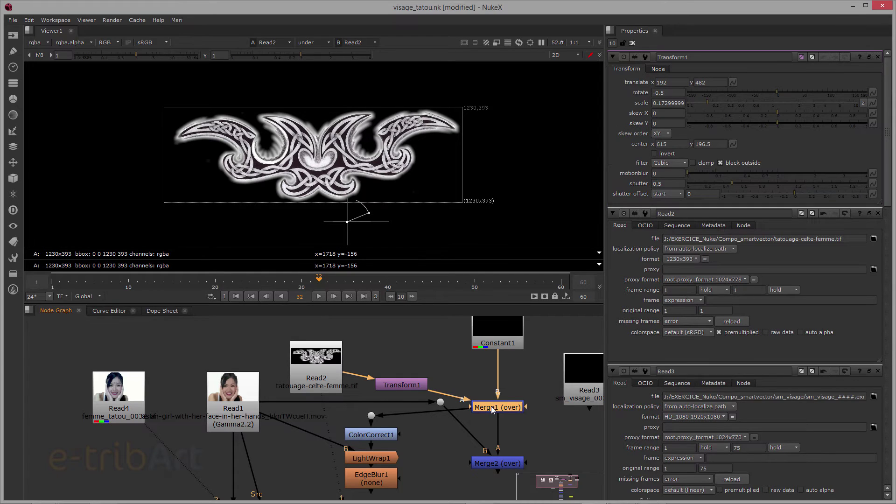
key(1)
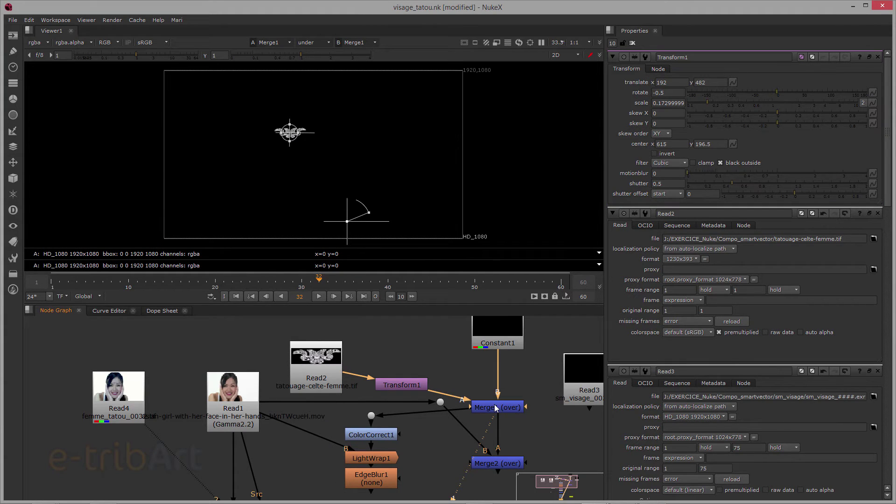
Single out Constant1, Read1 and Read2 in the node graph, and show the alpha channel of Merge1 in the viewer.
middle_drag(499, 319, 490, 355)
click(489, 358)
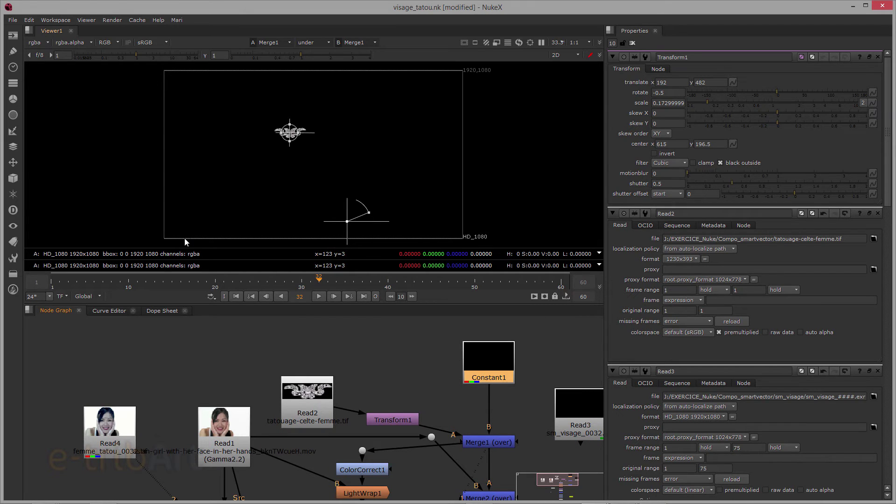
click(228, 433)
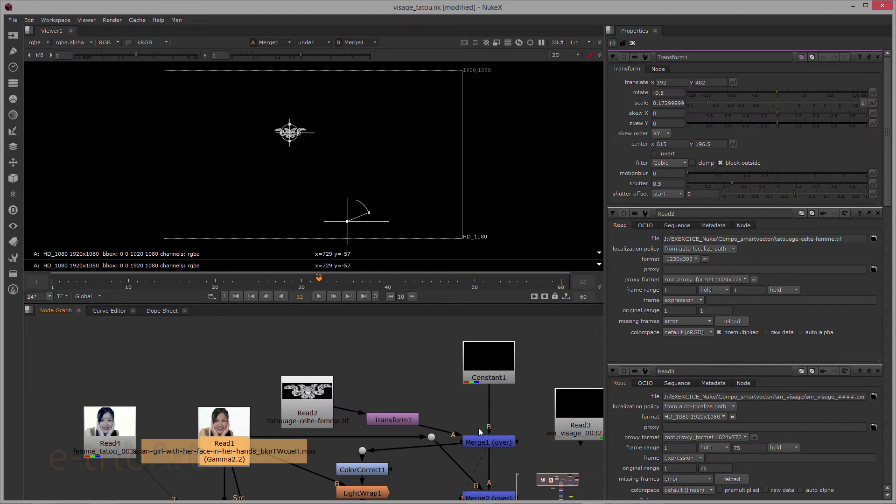
drag(320, 391, 335, 370)
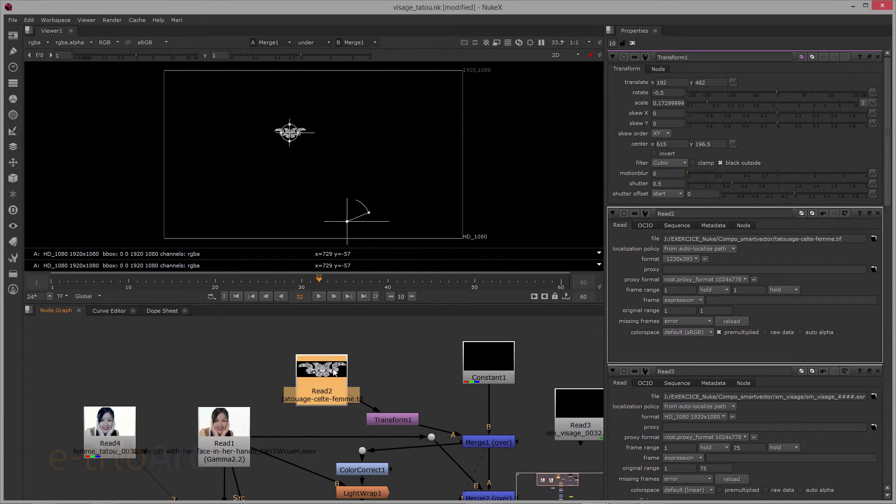
click(496, 445)
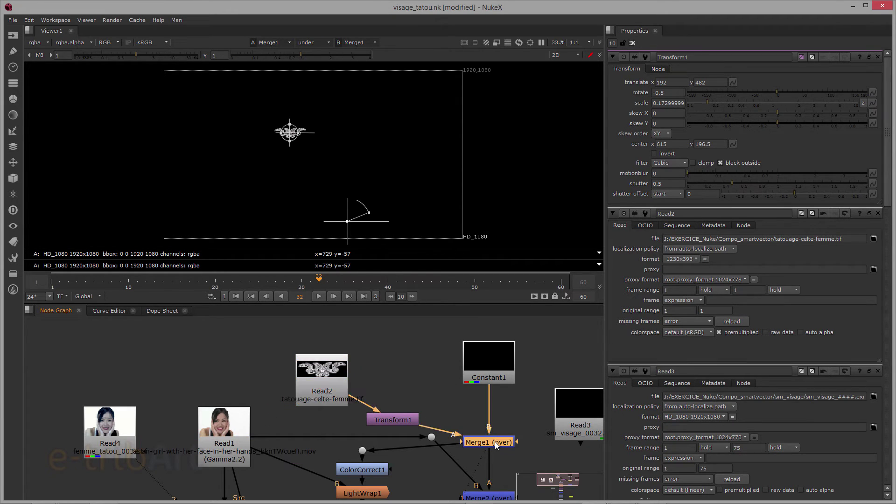
shift+click(496, 445)
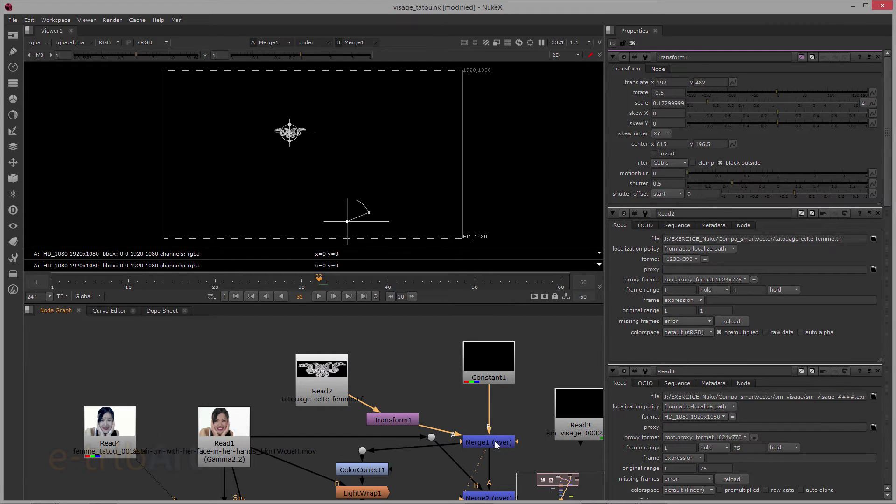
key(a)
Reposition the Read2 tattoo node directly above Transform1 in the node graph.
drag(321, 365, 383, 338)
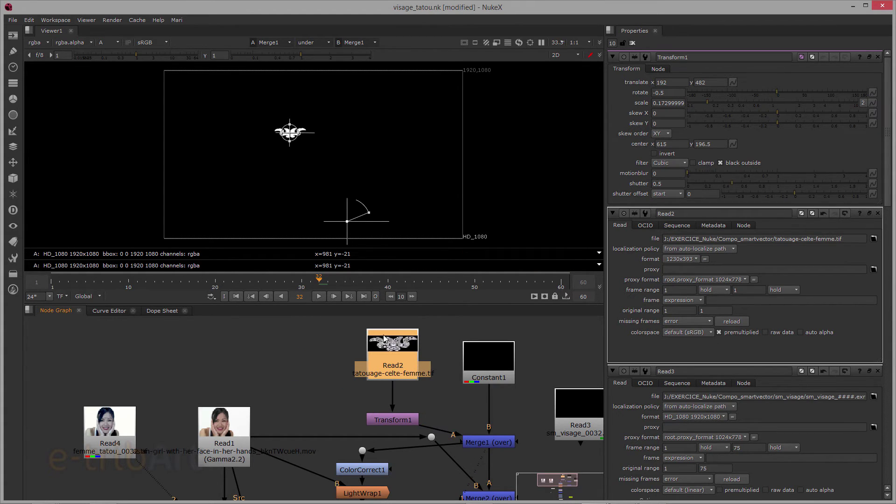
click(384, 415)
middle_drag(448, 408, 421, 347)
middle_drag(385, 437, 391, 426)
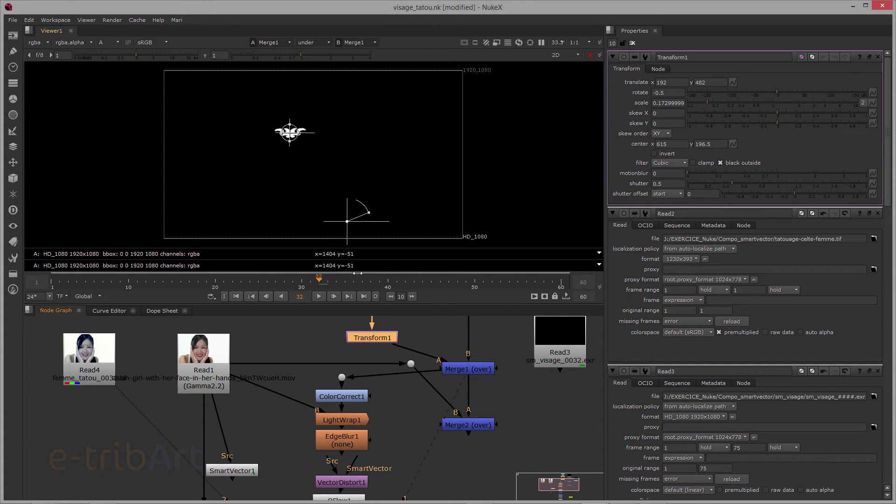
middle_drag(405, 355, 386, 412)
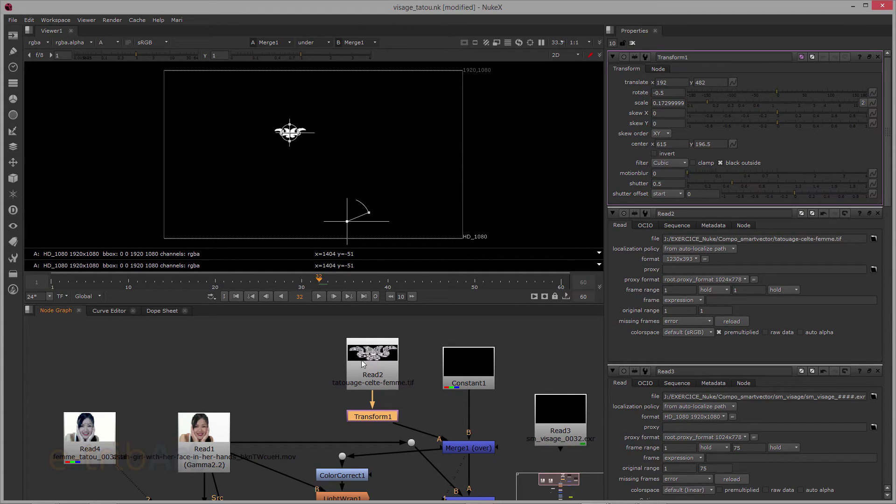
middle_drag(460, 421, 426, 407)
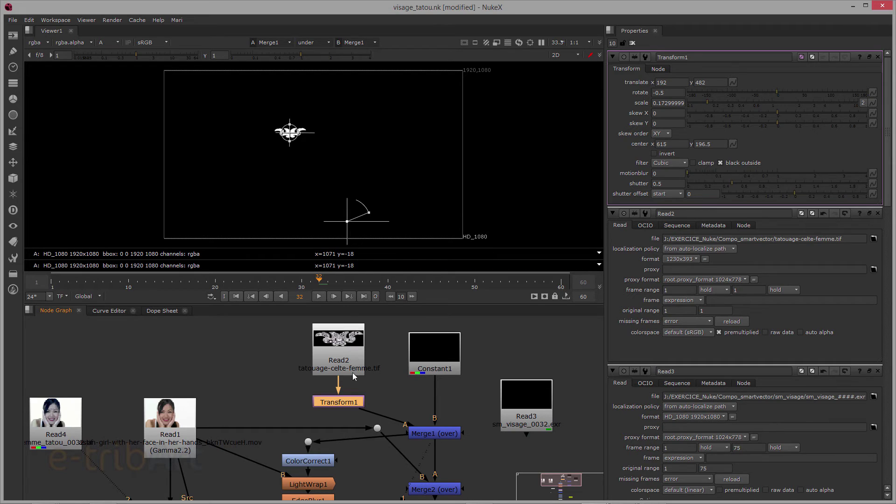
Move Constant1 slightly higher above Merge1, and open the project settings and Constant1's properties to check the format.
click(431, 434)
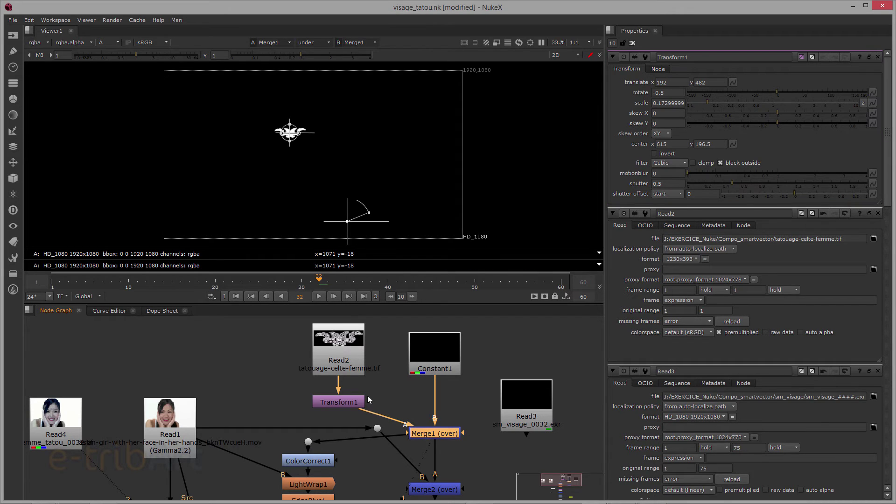
drag(416, 363, 431, 341)
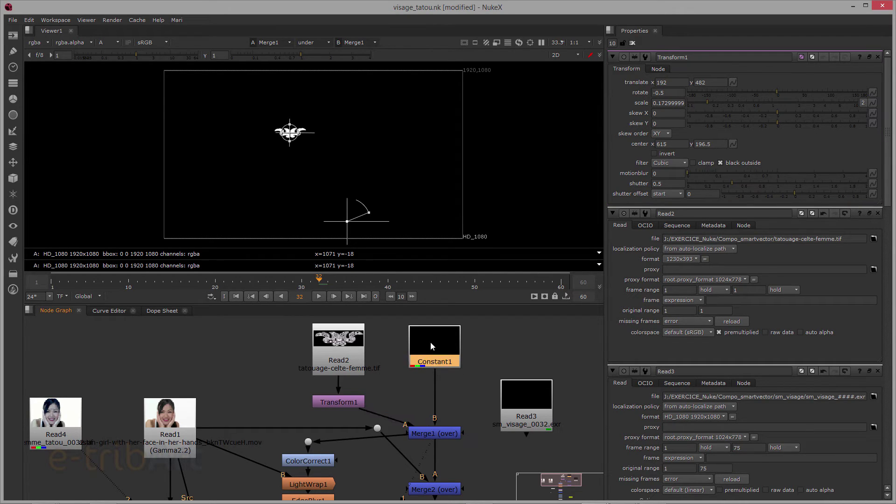
click(458, 399)
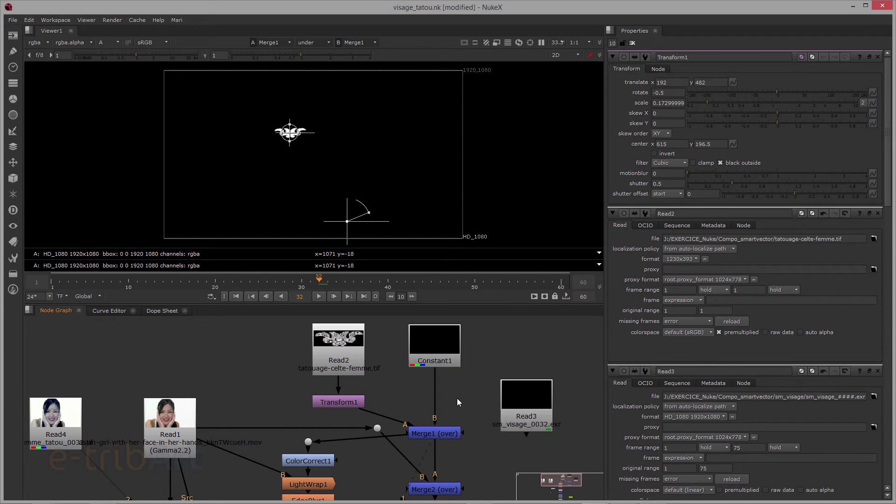
key(s)
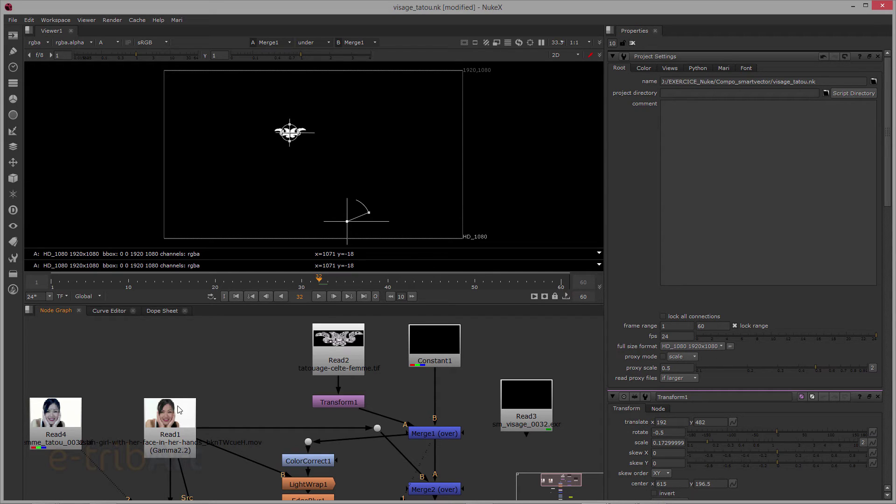
double_click(450, 352)
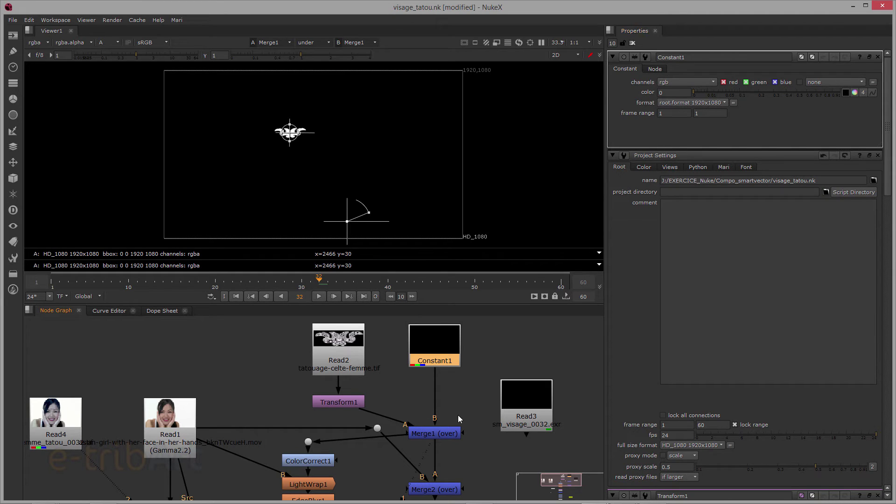
Show the output of Merge2 in the viewer and switch from the alpha channel back to full colour.
middle_drag(458, 419, 453, 369)
click(438, 391)
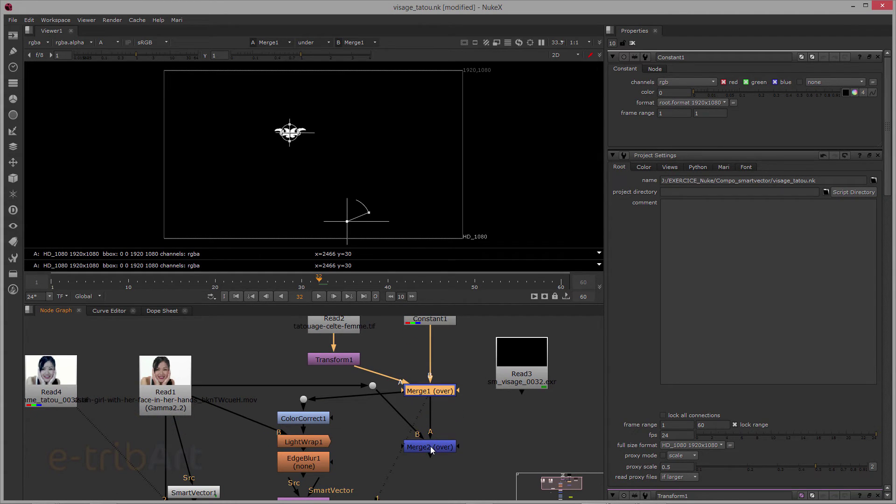
click(430, 445)
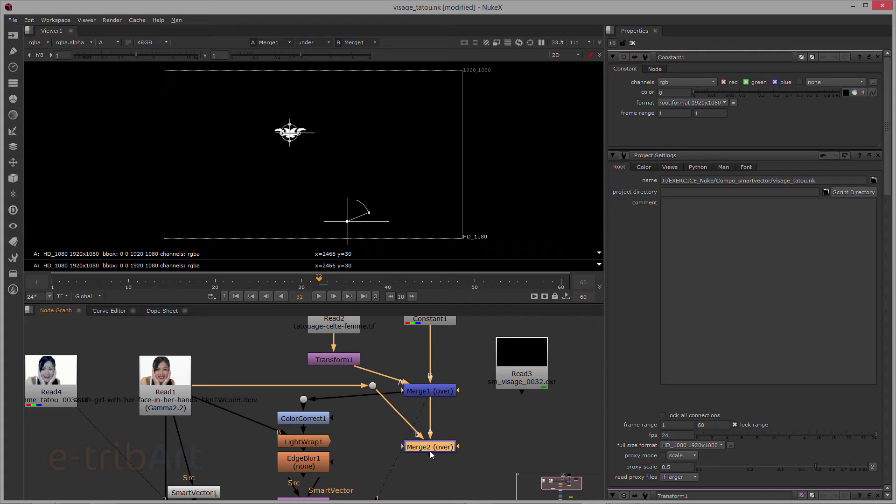
middle_drag(430, 450, 428, 410)
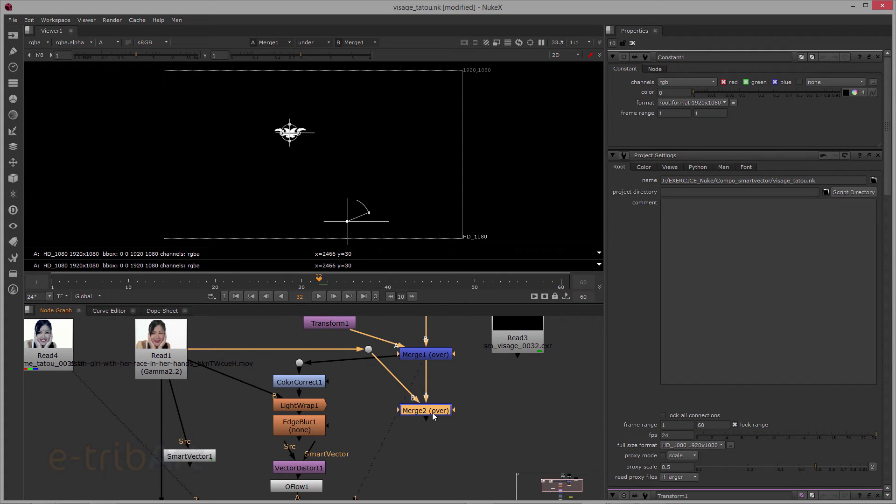
key(1)
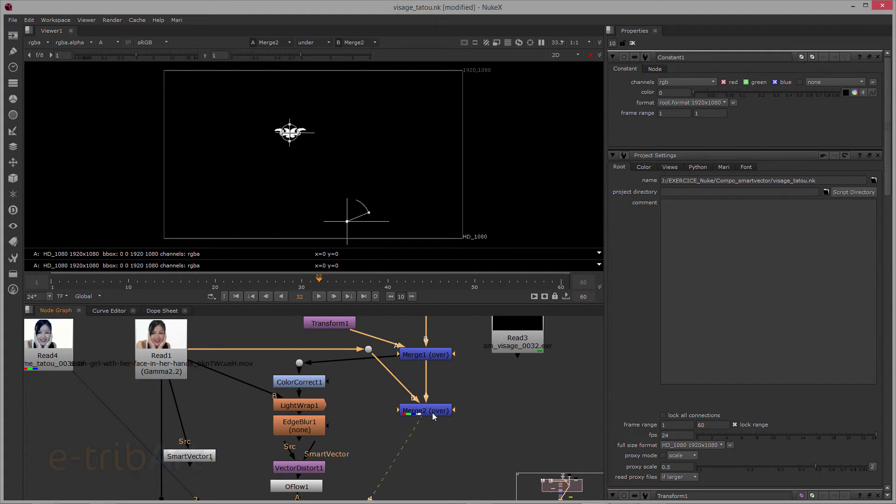
middle_drag(407, 444, 425, 410)
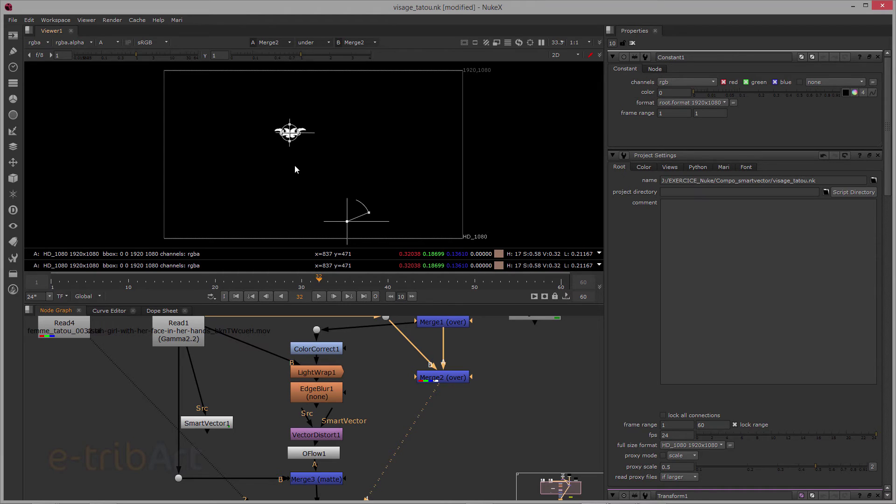
key(a)
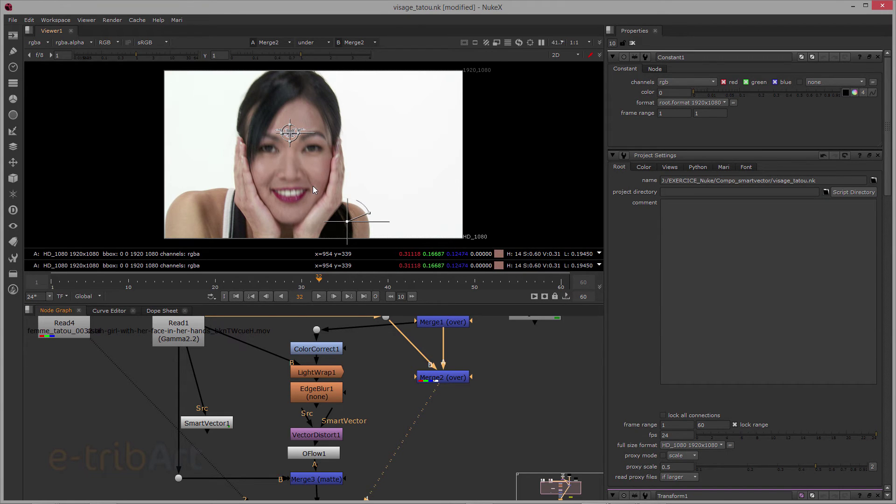
Open Transform1's properties, try a slight shift of the tattoo on the forehead, and undo that move.
scroll(312, 186, up, 1)
middle_drag(309, 179, 394, 220)
scroll(390, 206, up, 1)
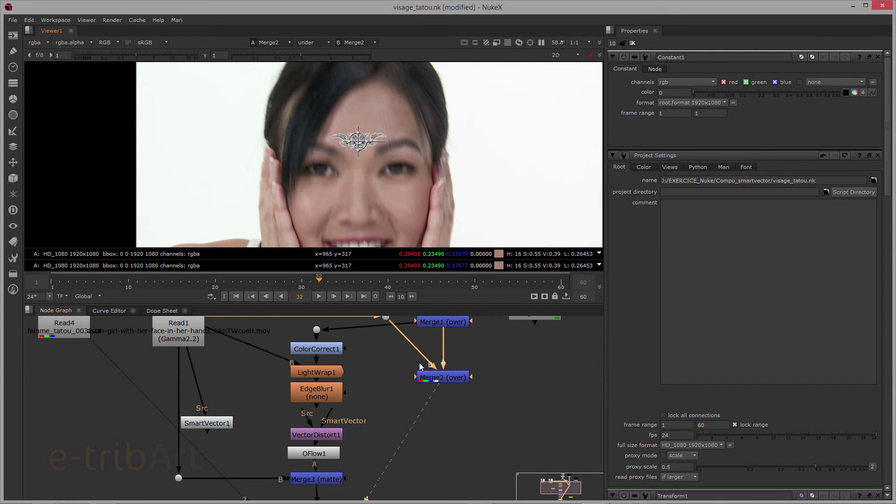
middle_drag(393, 371, 391, 441)
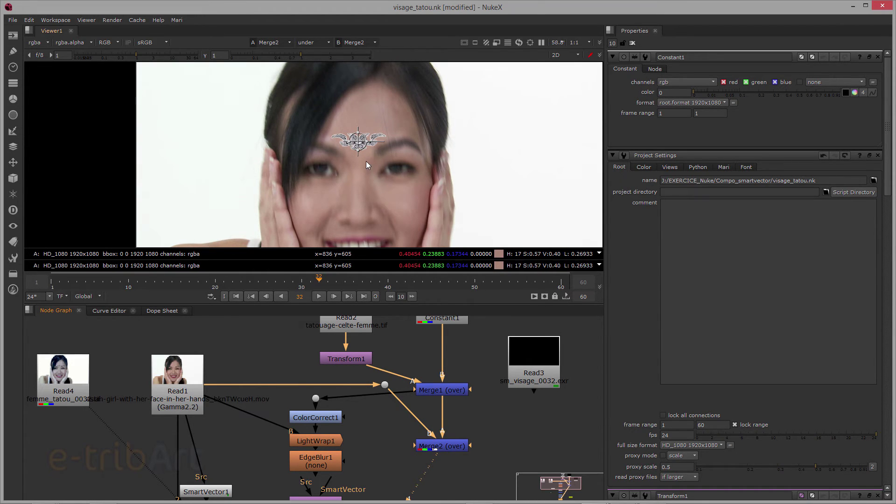
double_click(367, 359)
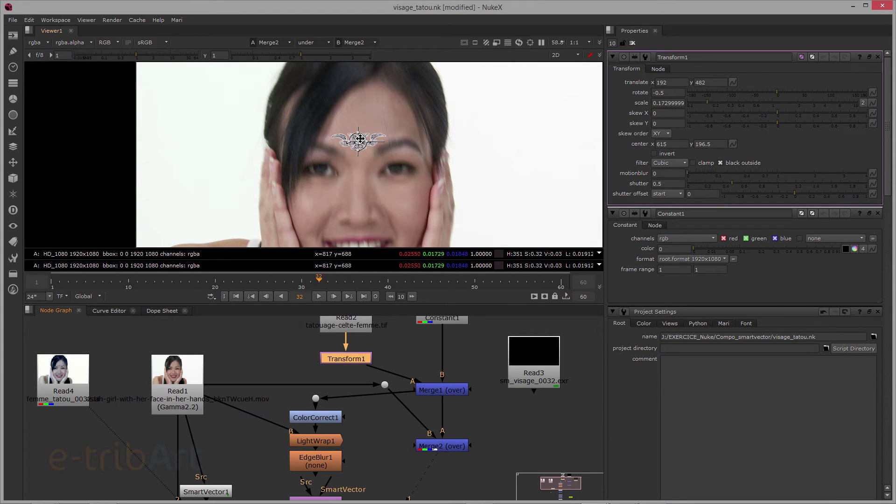
drag(359, 137, 361, 140)
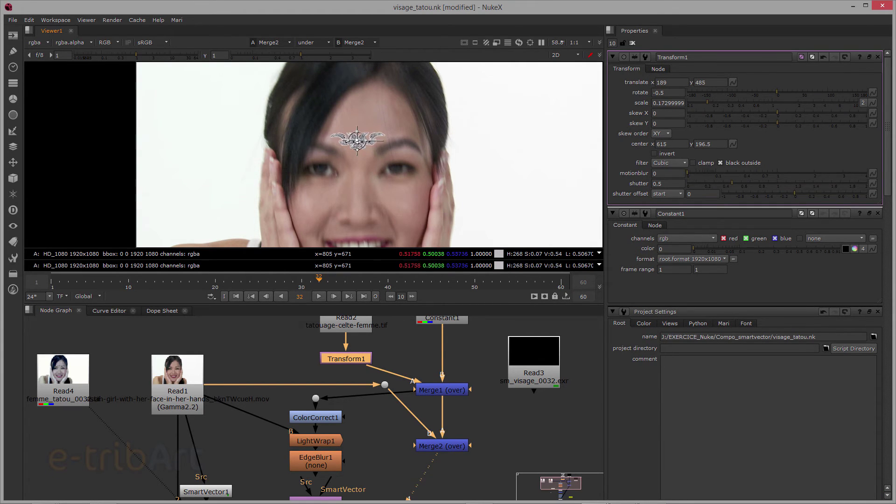
key(ctrl+z)
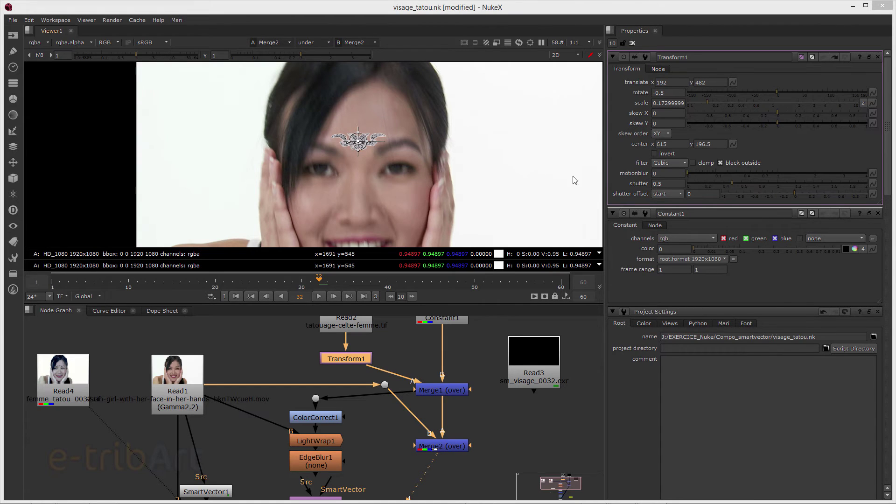
Disconnect both inputs of Merge2 and move the node aside, away from Merge1.
mouse_move(430, 420)
middle_down()
mouse_move(416, 387)
mouse_move(444, 425)
middle_up()
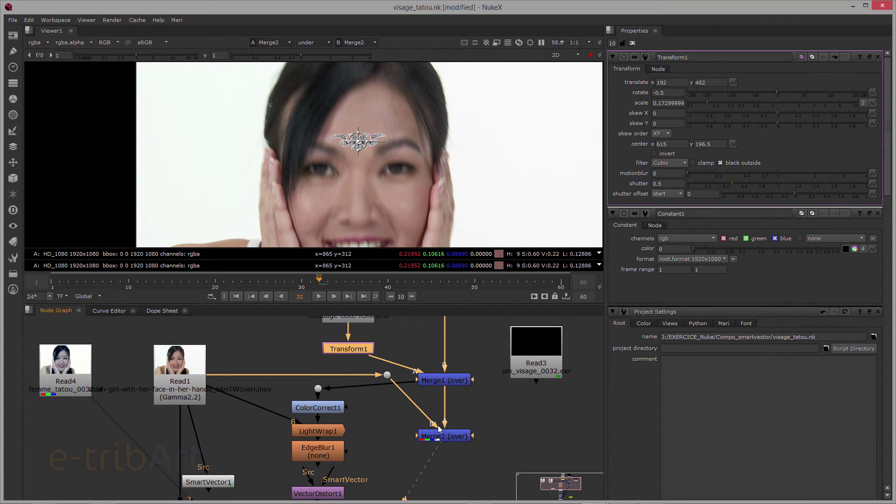
drag(444, 425, 446, 411)
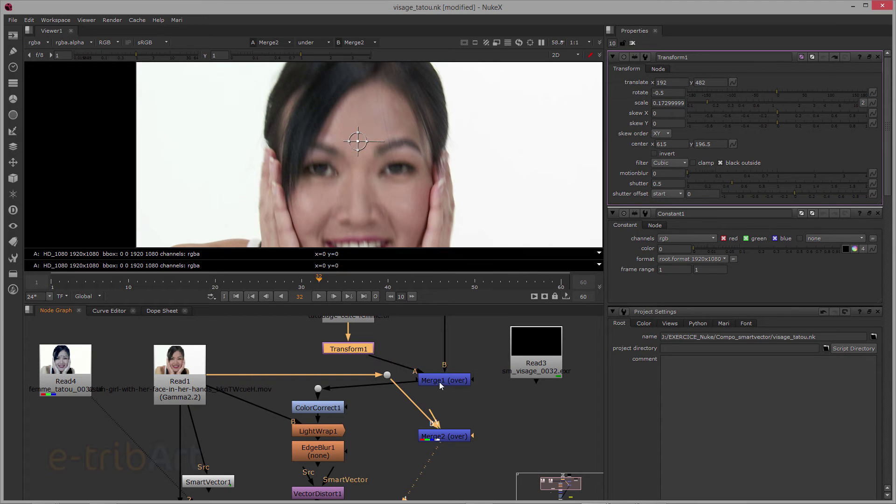
click(444, 380)
mouse_move(447, 396)
middle_down()
mouse_move(459, 420)
mouse_move(454, 404)
middle_up()
drag(444, 436, 410, 412)
drag(460, 447, 514, 448)
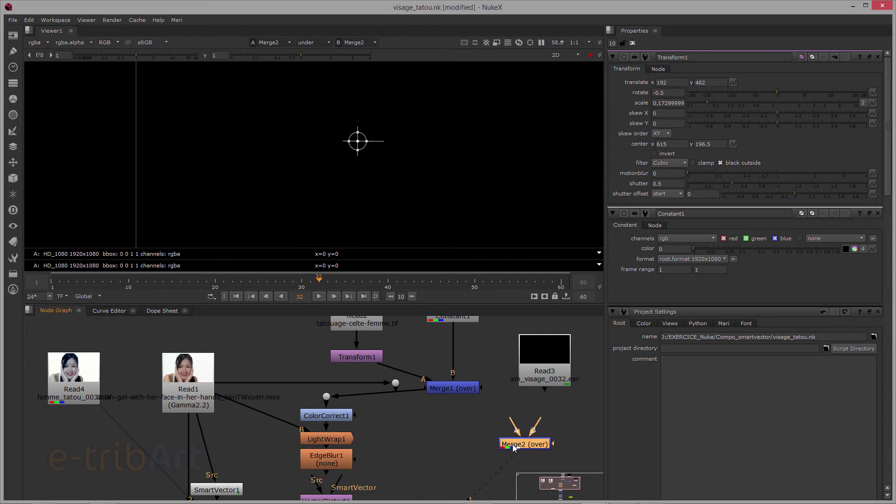
Connect VectorDistort1's Src input to EdgeBlur1 and its SmartVector input to SmartVector1.
middle_drag(463, 460, 513, 426)
drag(498, 353, 503, 364)
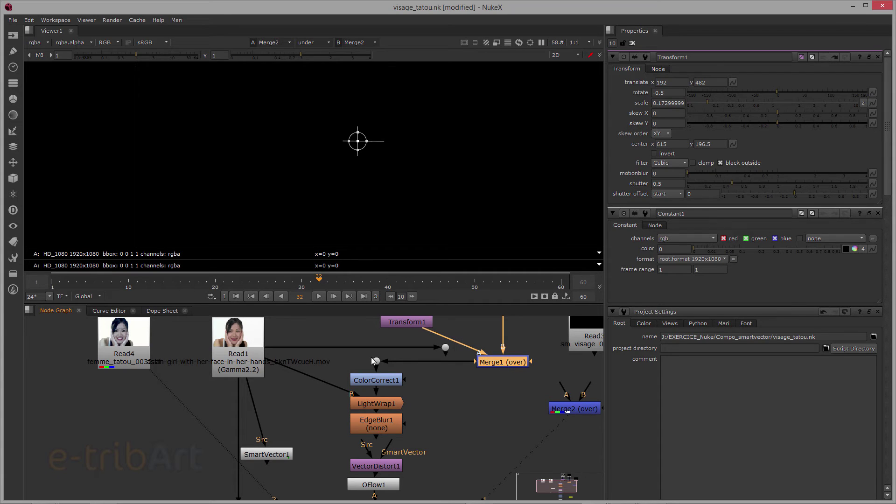
click(380, 380)
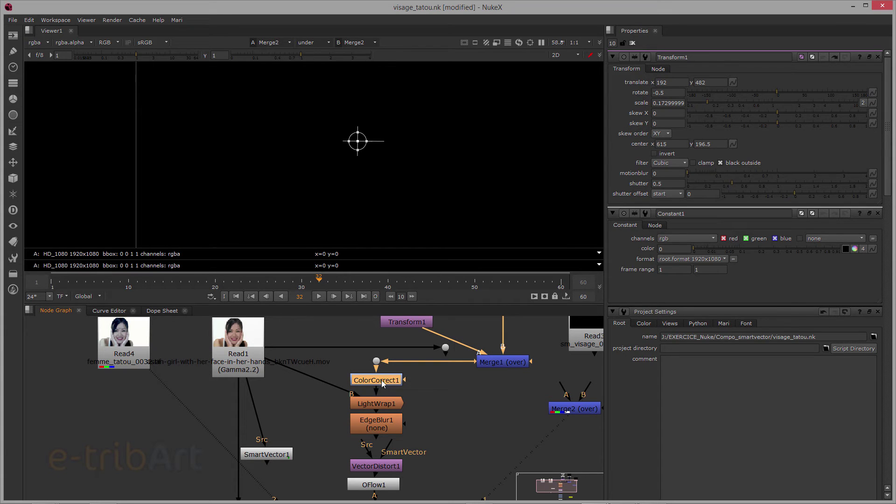
middle_drag(396, 432, 429, 404)
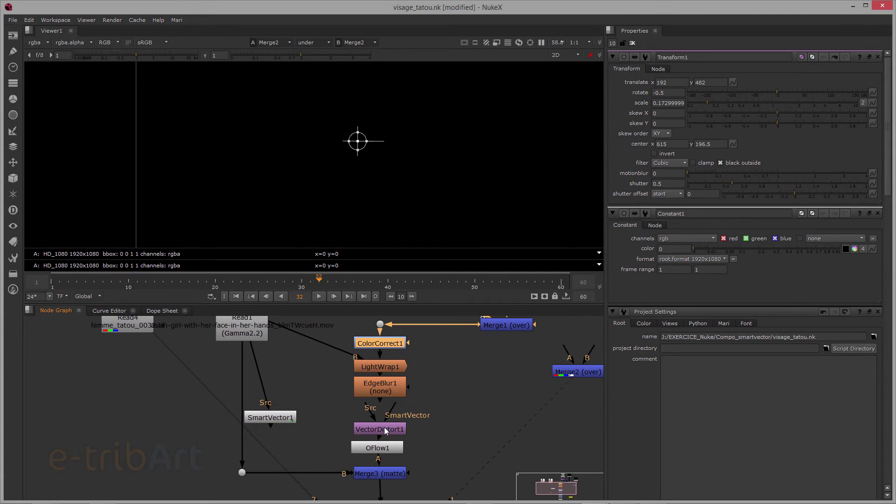
drag(368, 402, 281, 420)
click(359, 432)
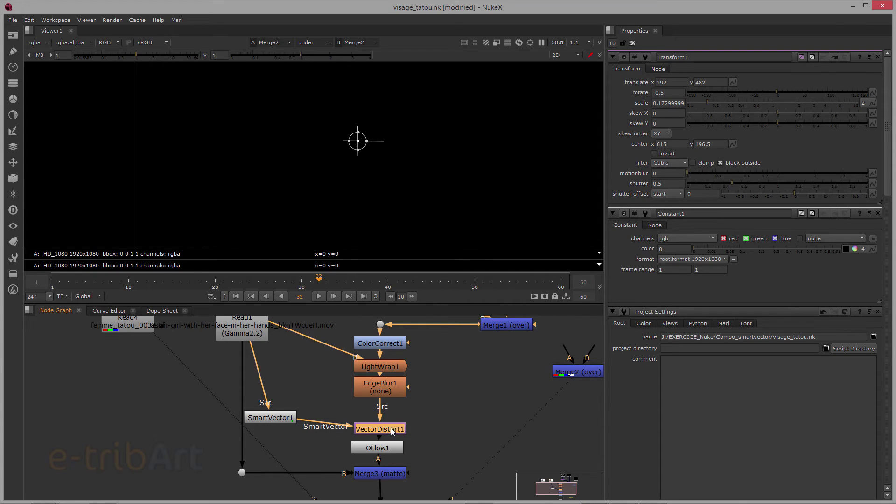
Disable ColorCorrect1, LightWrap1 and EdgeBlur1, and move SmartVector1 closer to VectorDistort1.
middle_drag(419, 393, 392, 422)
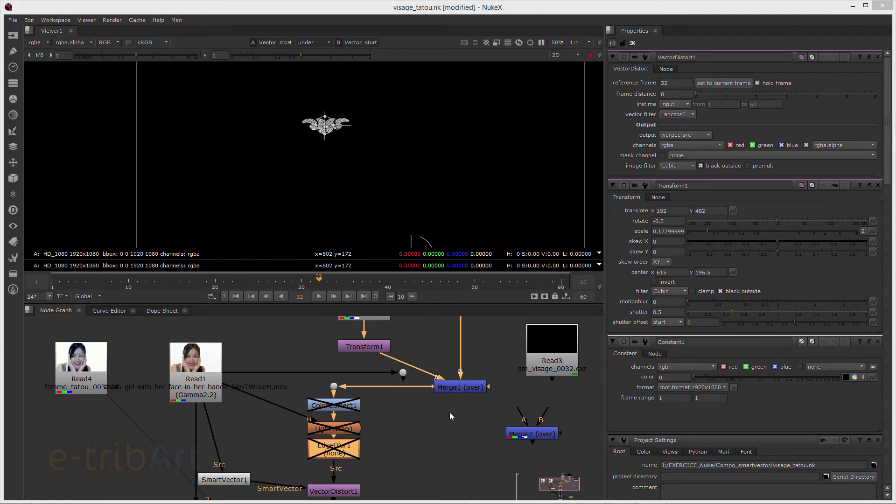
middle_drag(448, 398, 453, 368)
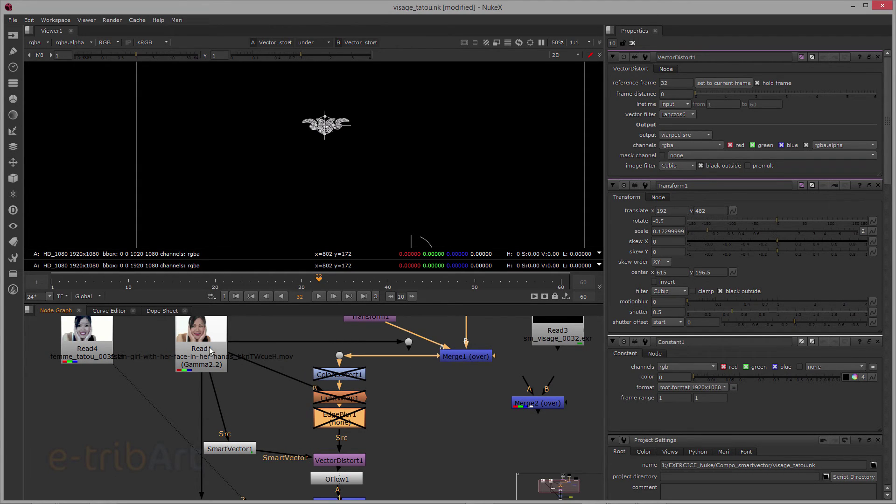
drag(238, 451, 256, 439)
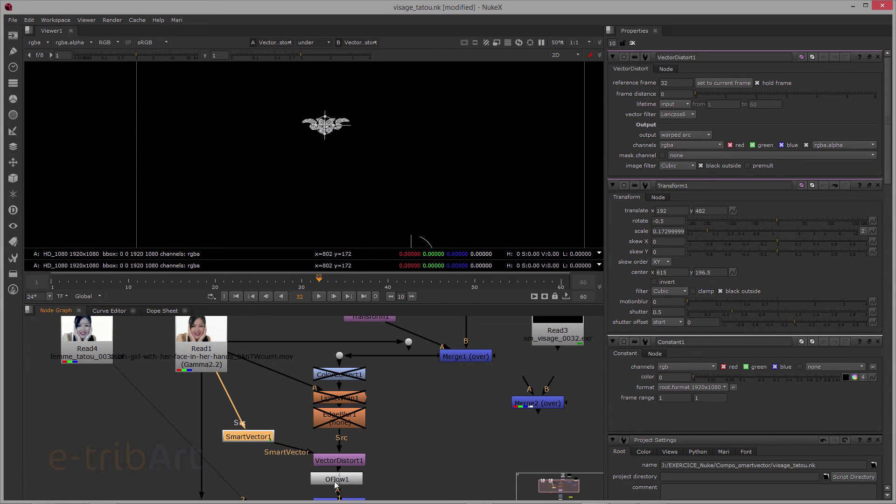
click(342, 462)
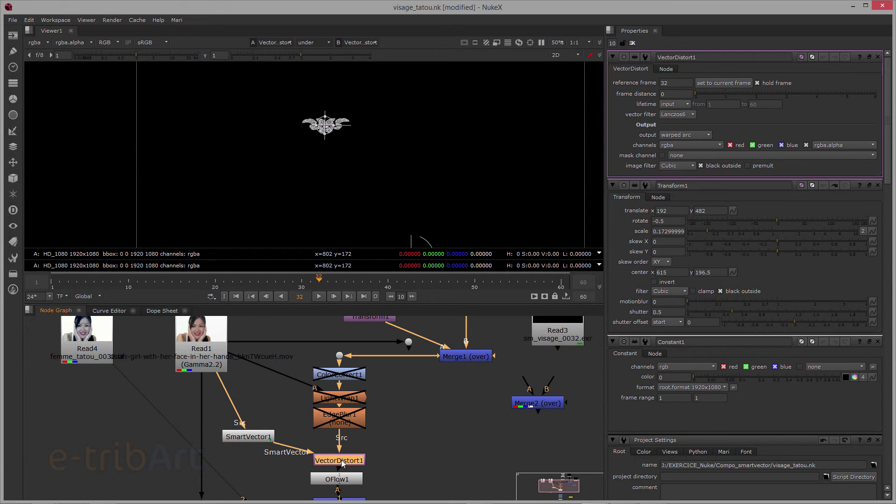
shift+click(342, 462)
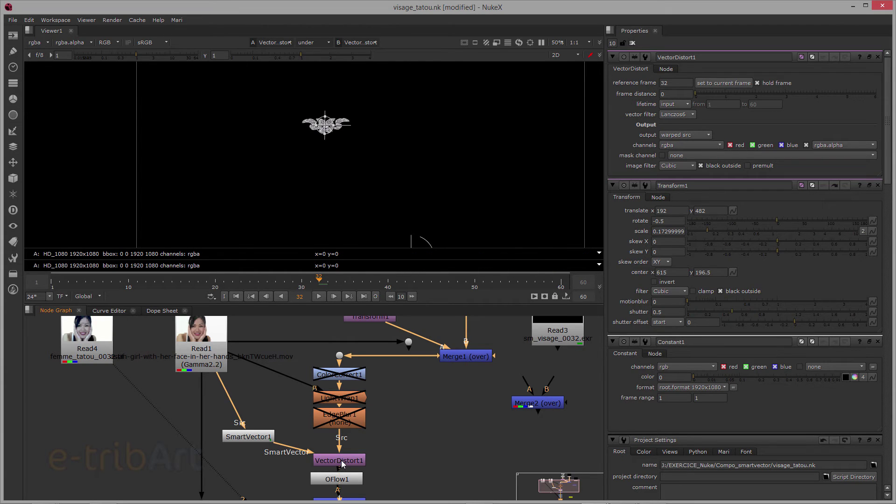
Turn off the viewer's A/B comparison and scrub the timeline to check VectorDistort1's tattoo motion, returning to frame 32.
click(316, 42)
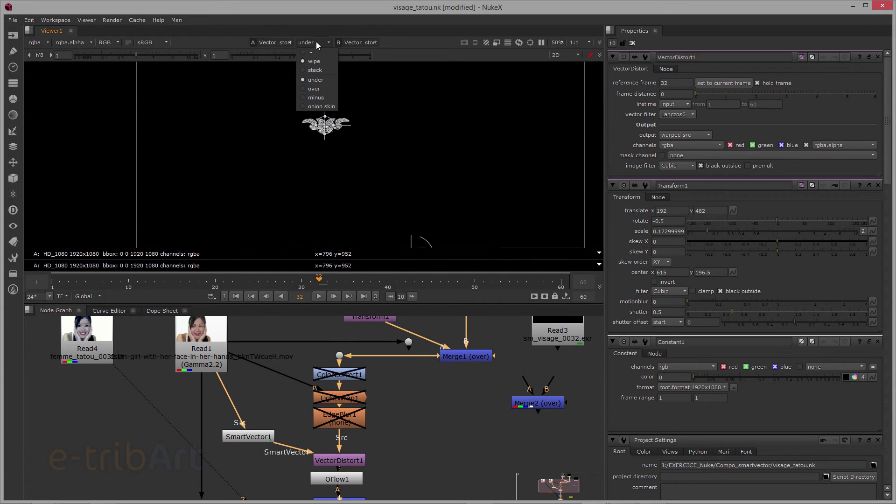
click(317, 52)
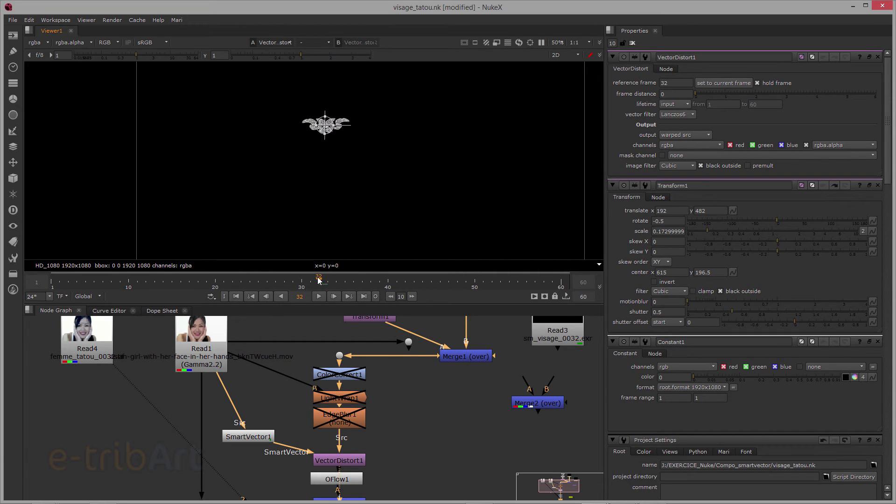
drag(318, 280, 397, 292)
click(391, 296)
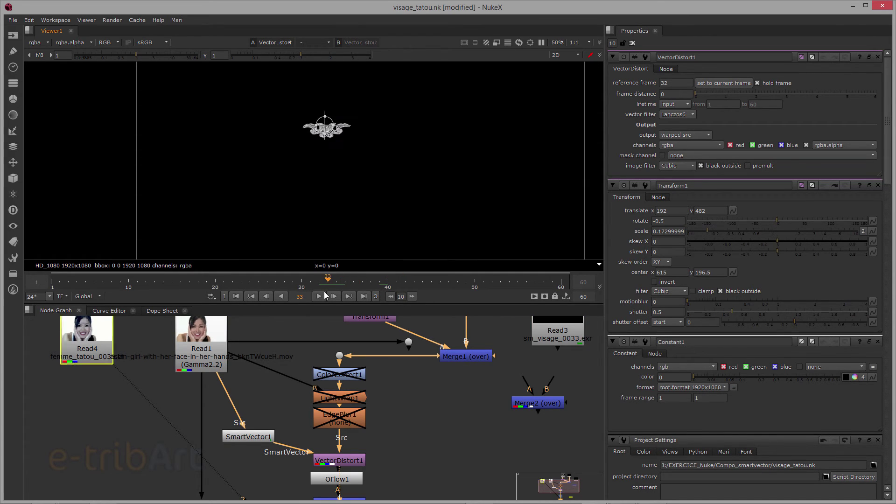
click(275, 283)
drag(275, 287, 234, 284)
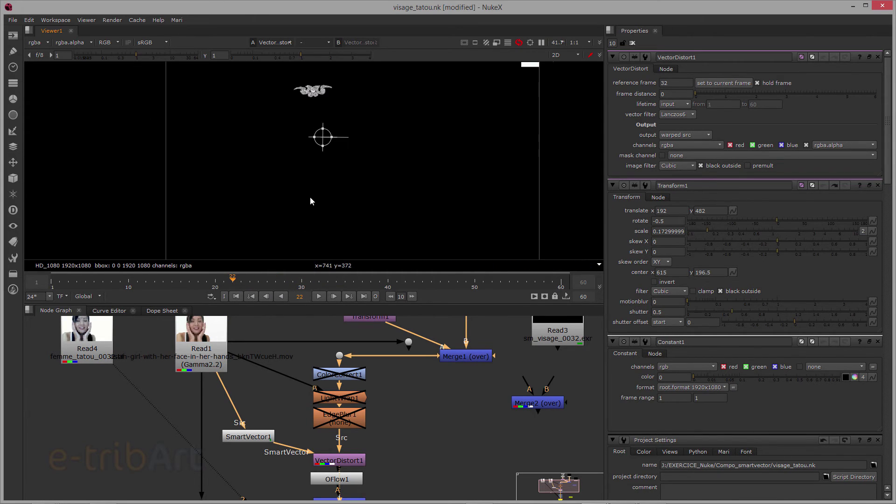
key(f)
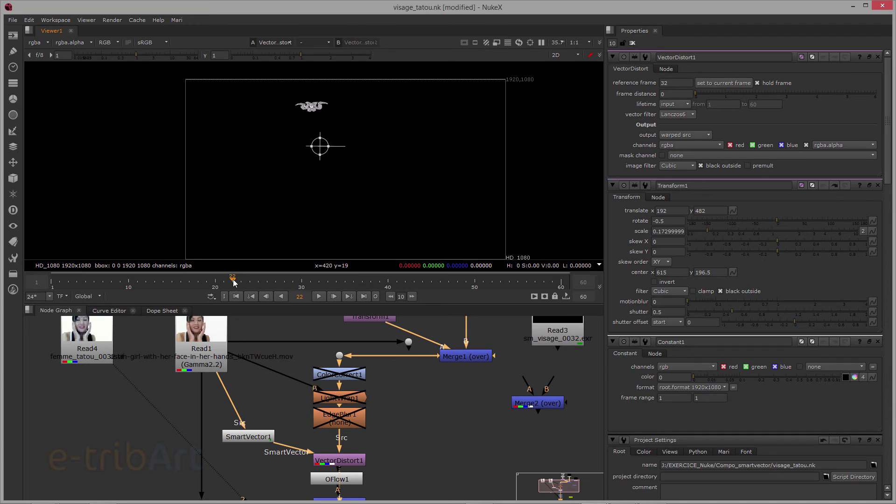
drag(234, 283, 307, 297)
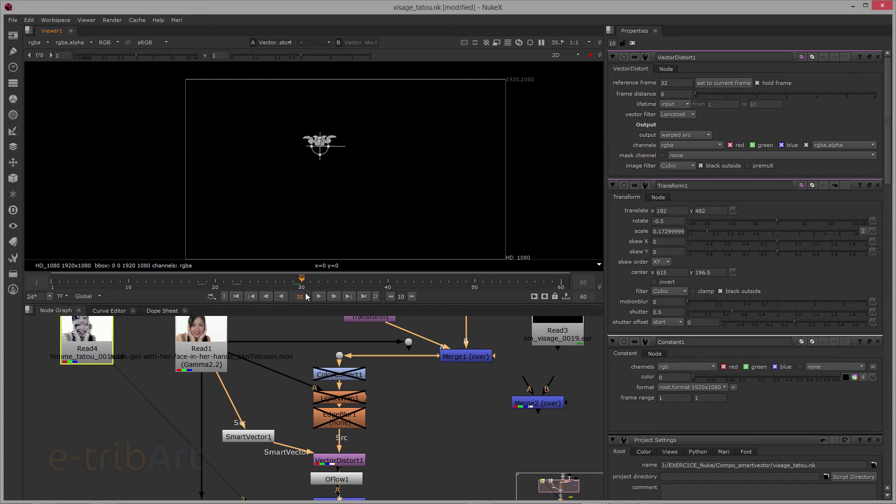
click(319, 297)
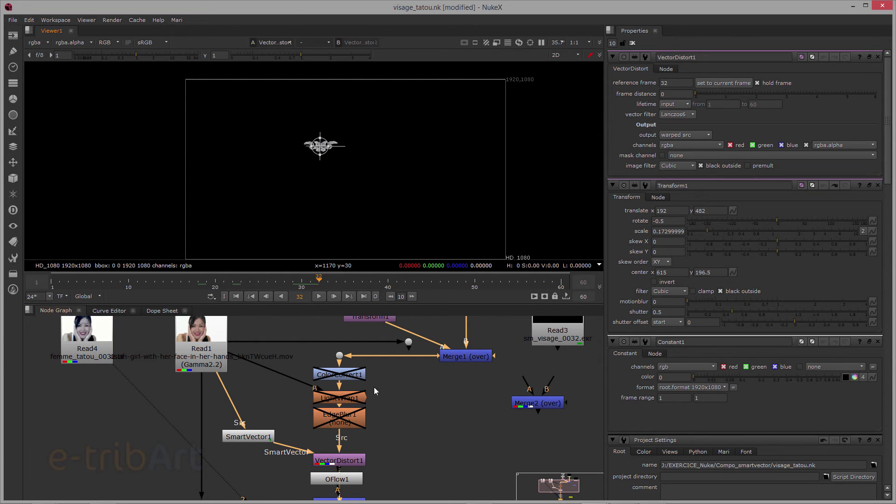
Re-enable the ColorCorrect1, LightWrap1 and EdgeBlur1 nodes above VectorDistort1.
scroll(341, 376, up, 3)
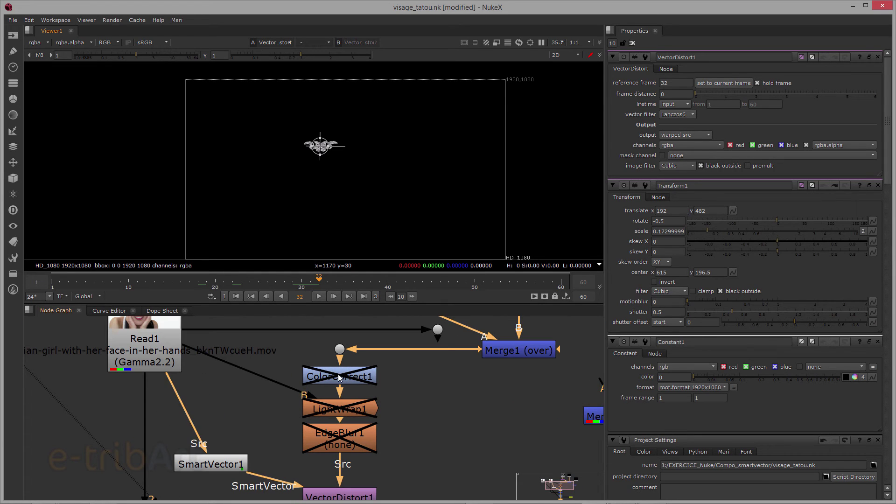
click(339, 378)
key(d)
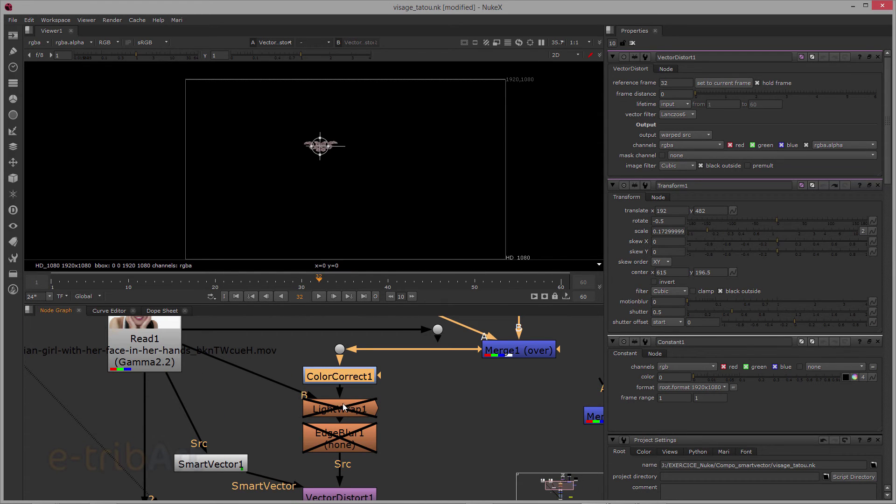
click(345, 409)
key(d)
click(343, 442)
key(d)
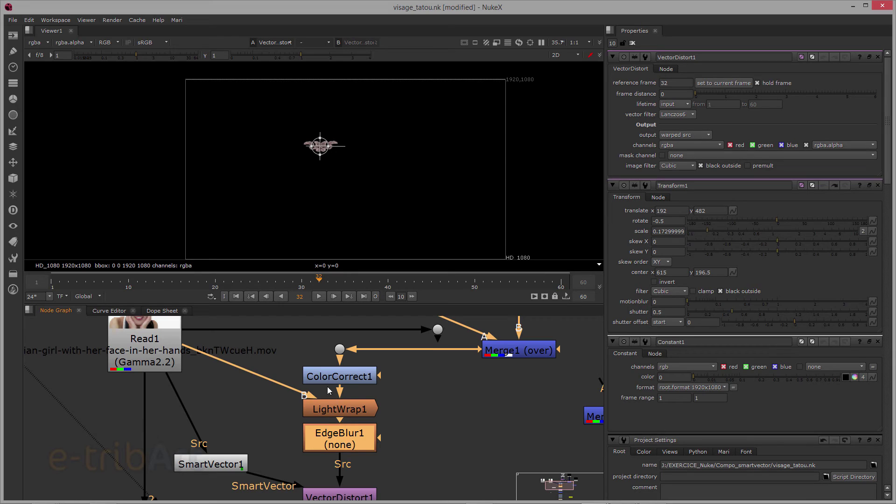
Single out ColorCorrect1, EdgeBlur1 and VectorDistort1 one after another in the node graph to follow the tattoo chain.
click(333, 377)
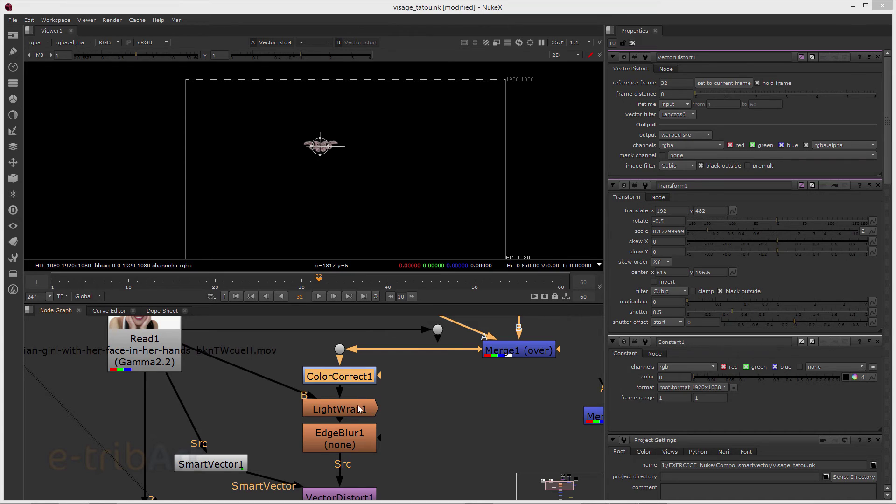
click(342, 438)
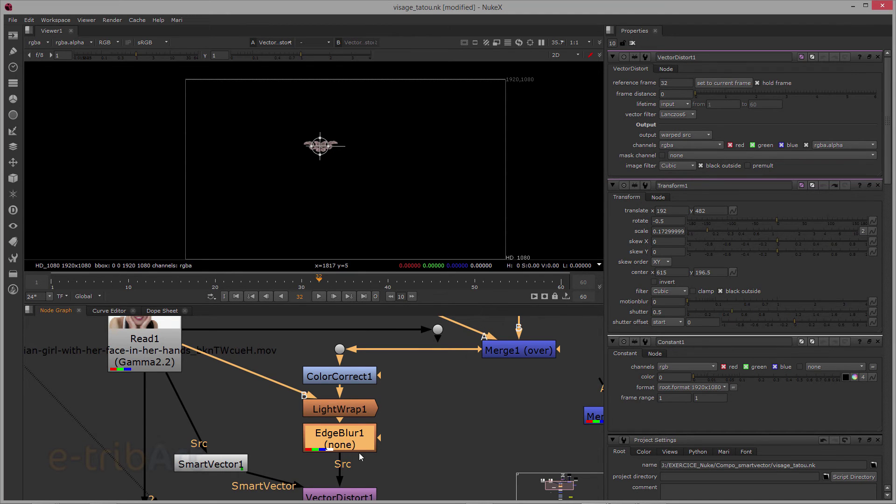
middle_drag(351, 446, 351, 410)
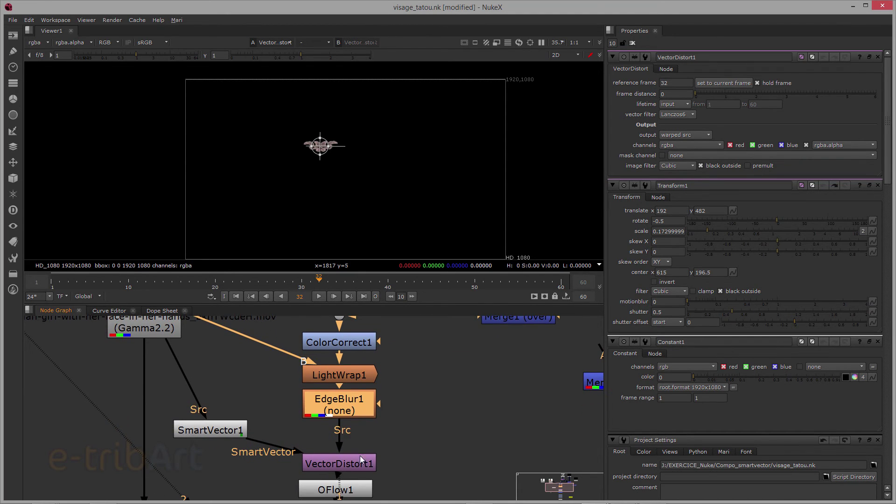
click(354, 464)
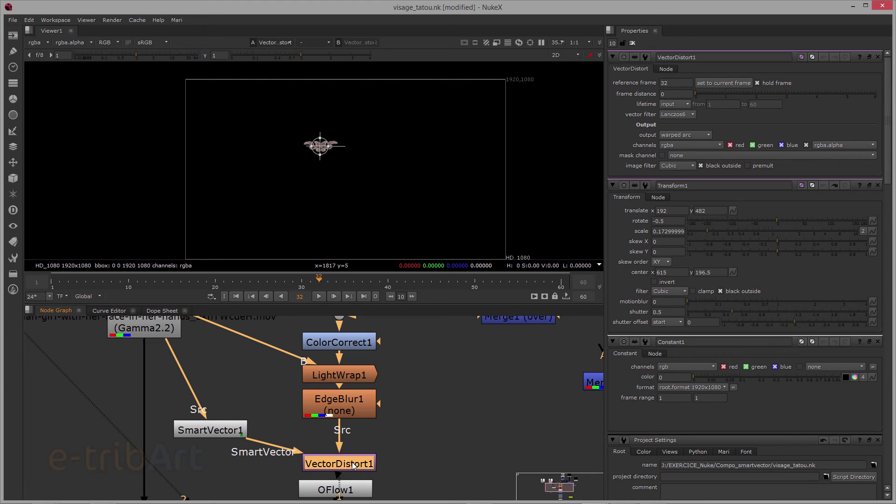
middle_drag(353, 465, 340, 396)
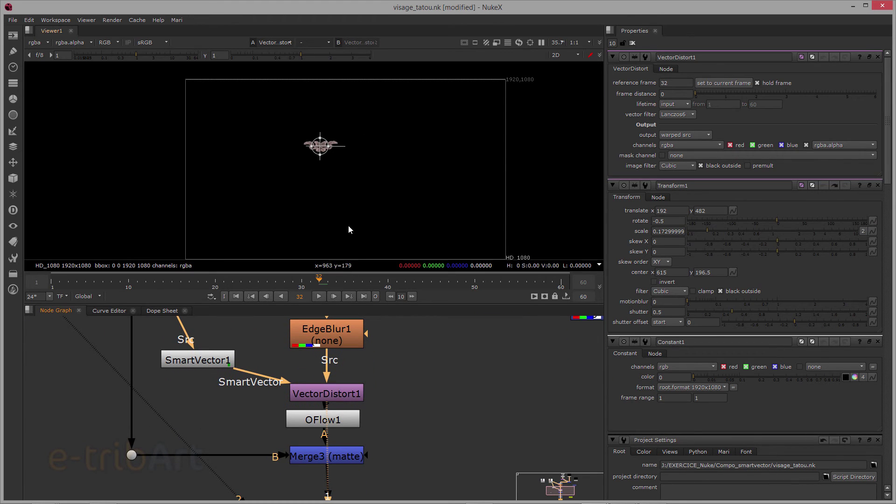
Examine the VectorDistort1 tattoo up close, and show the output of OFlow1 in the viewer for comparison.
scroll(356, 183, up, 3)
middle_drag(357, 183, 396, 217)
scroll(396, 217, up, 3)
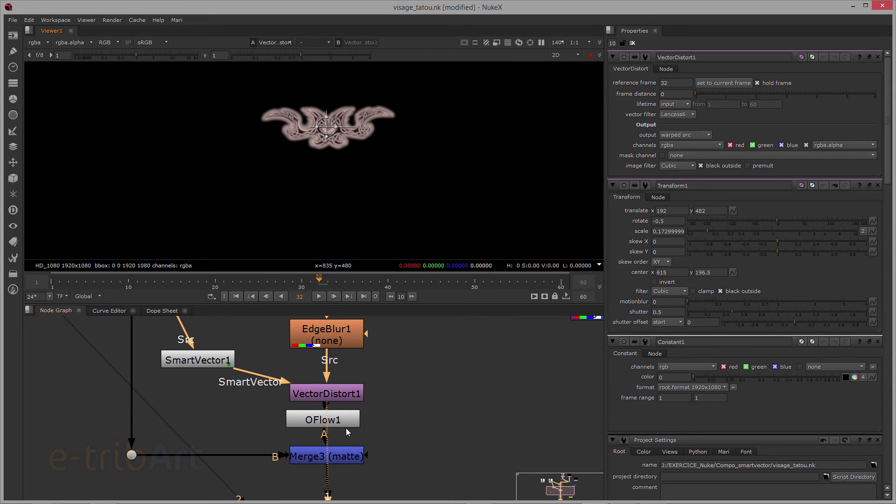
click(349, 422)
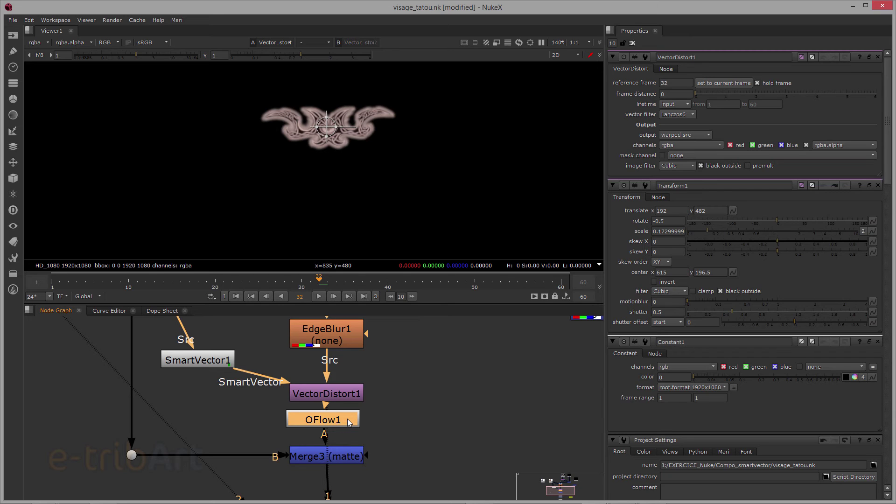
key(1)
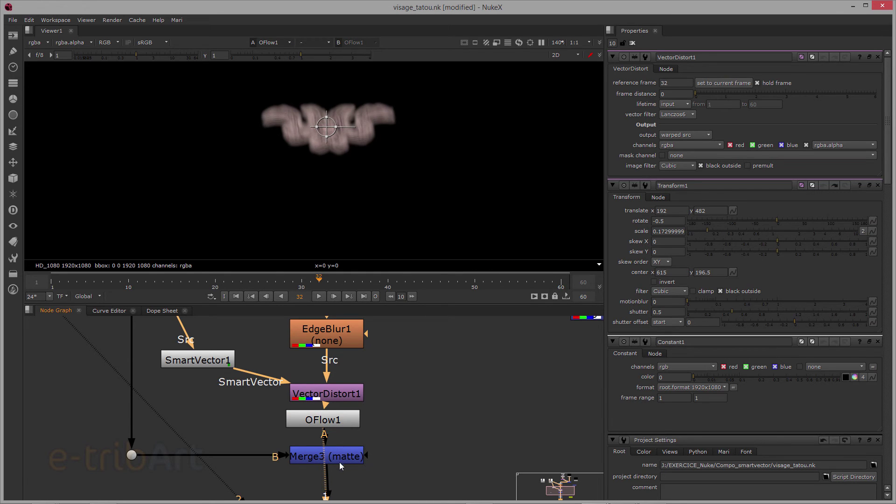
Show the output of Merge3 in the viewer and frame the whole image to check the tattoo merged onto the face.
click(343, 459)
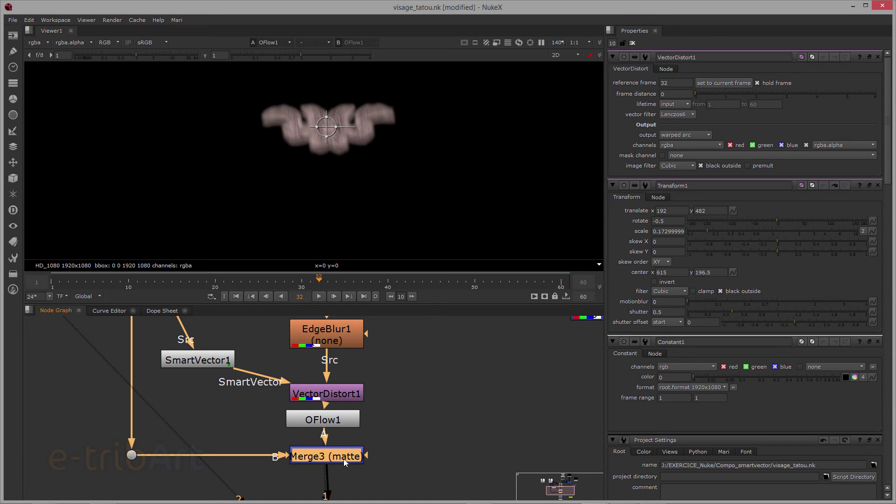
scroll(343, 458, down, 3)
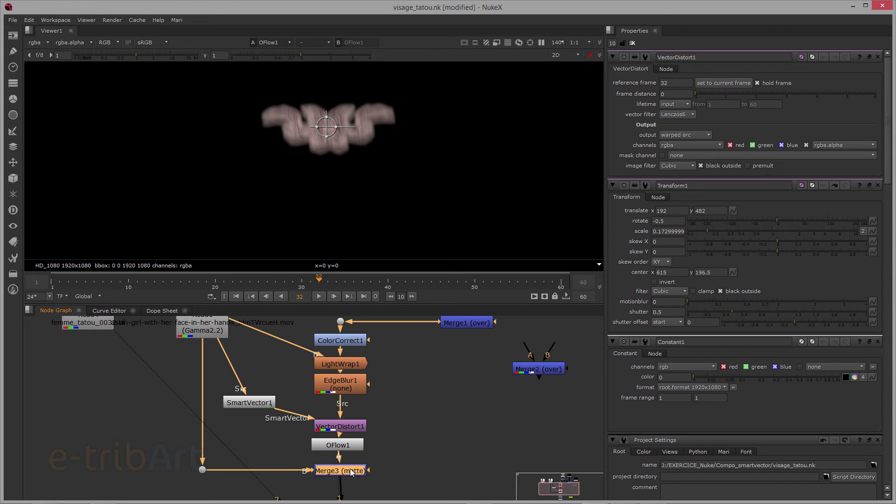
drag(350, 468, 351, 471)
key(1)
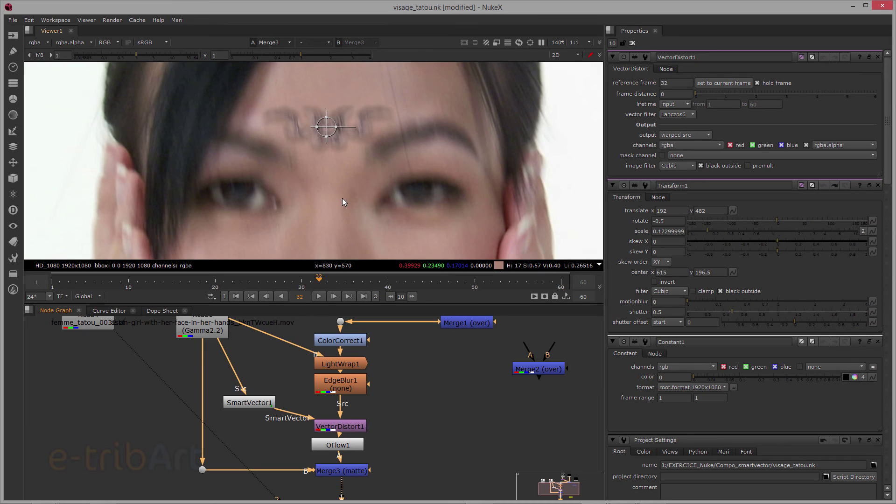
scroll(342, 202, down, 2)
scroll(343, 199, down, 5)
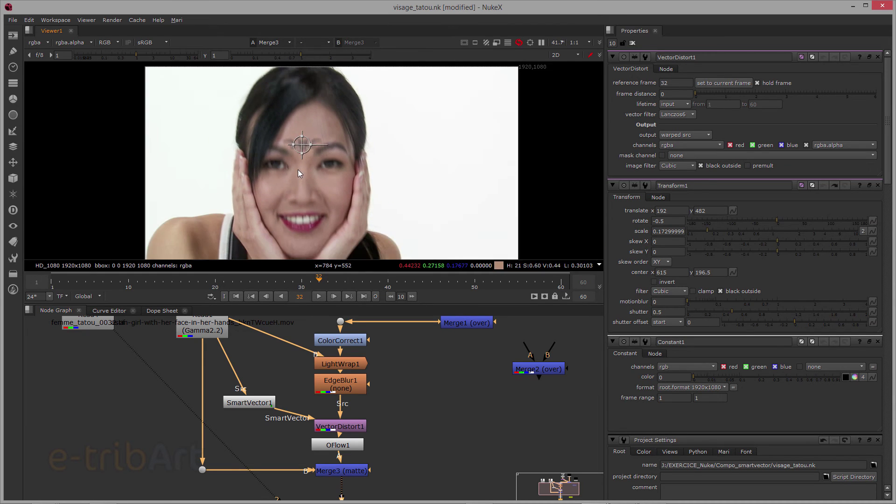
scroll(311, 178, down, 1)
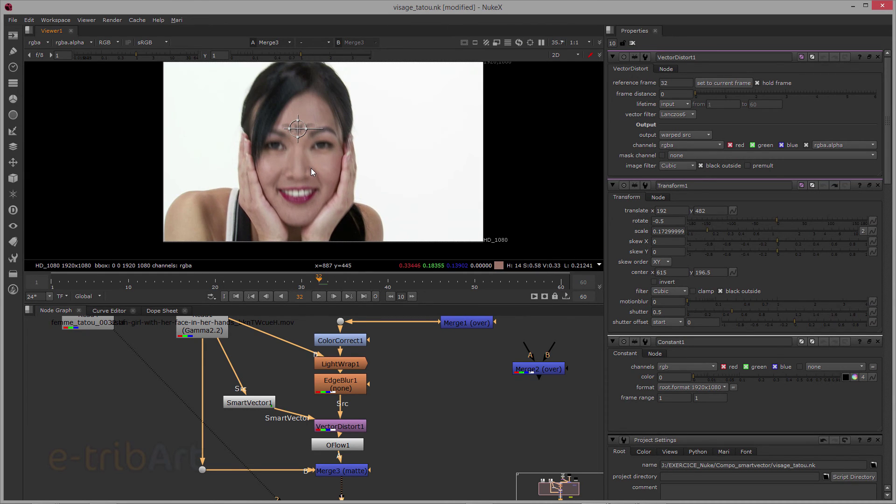
middle_drag(312, 170, 319, 178)
Single out ColorCorrect2 and Grade1 below Merge3, and show the output of Grade1 in the viewer.
middle_drag(416, 429, 413, 341)
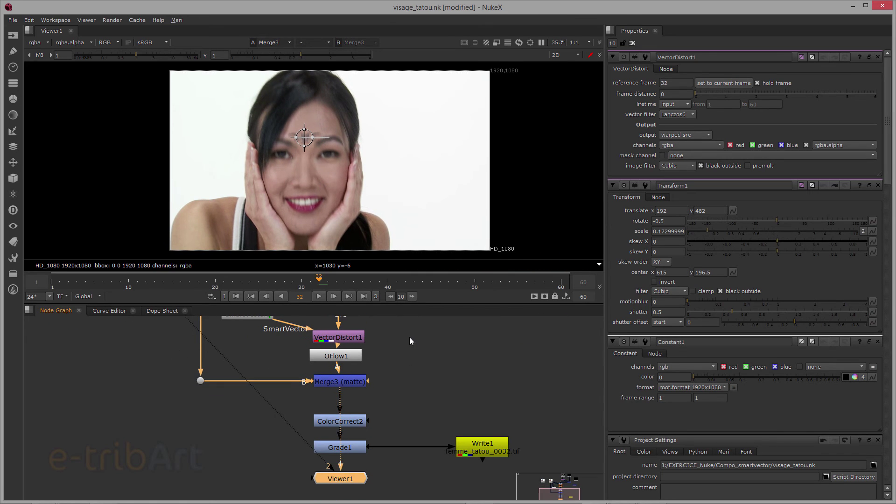
click(356, 424)
click(356, 452)
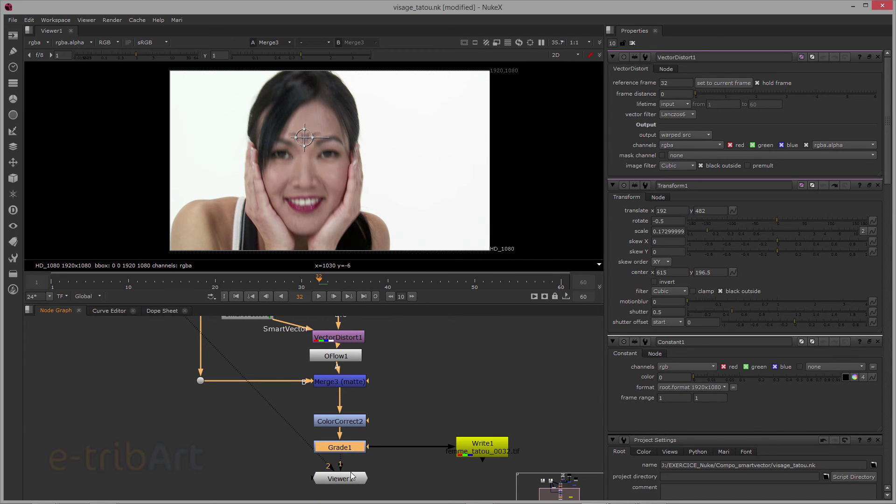
key(1)
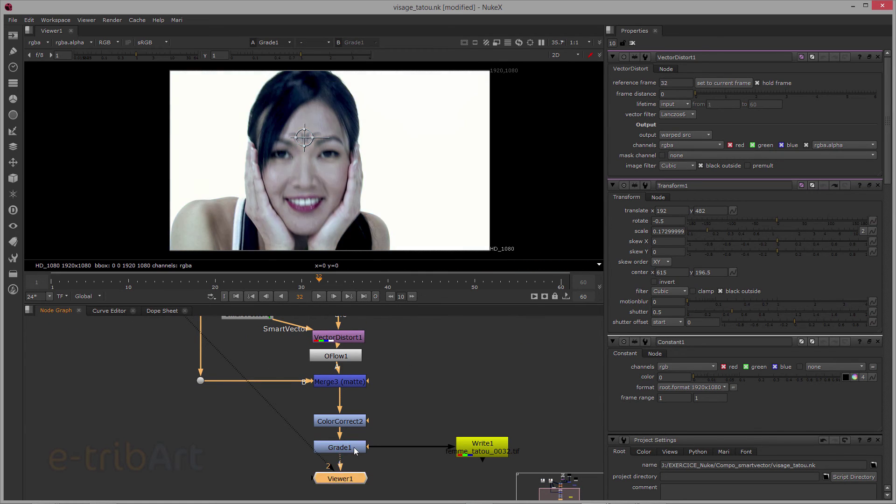
Show the Read4 rendered sequence in the viewer and run through the frames to check the tattoo's tracking up close.
middle_drag(264, 337, 358, 476)
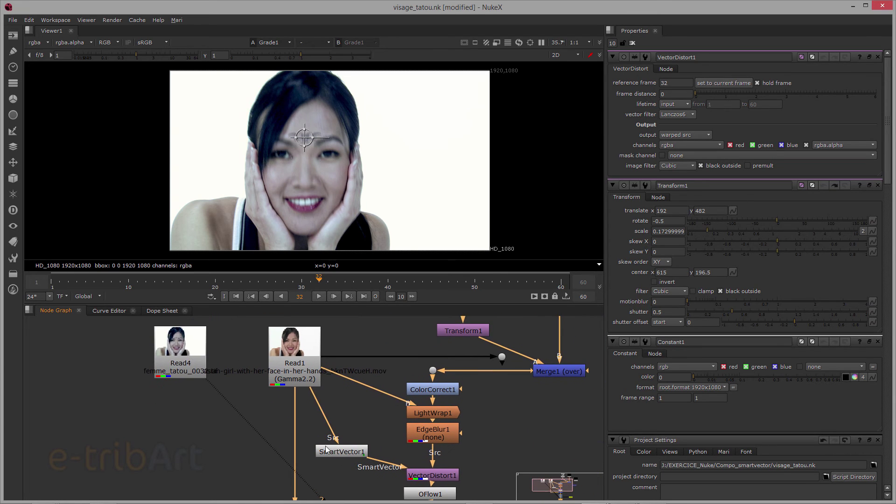
click(190, 354)
key(1)
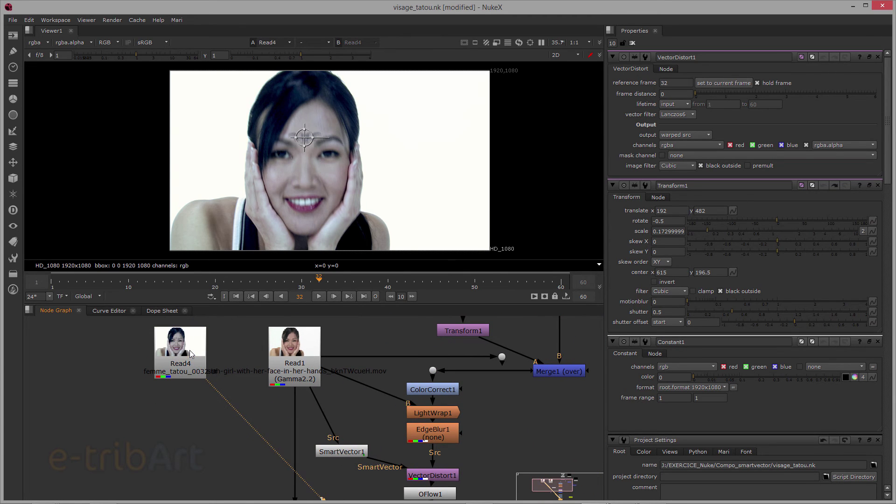
drag(76, 281, 275, 295)
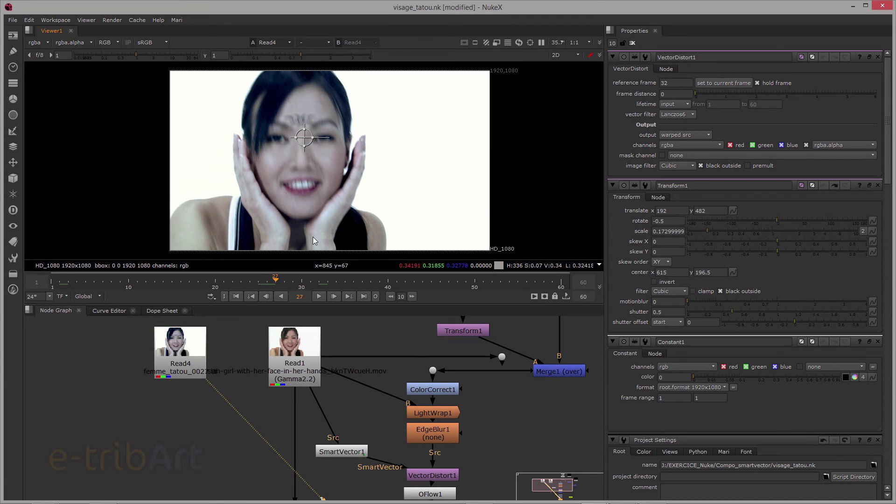
scroll(312, 236, up, 4)
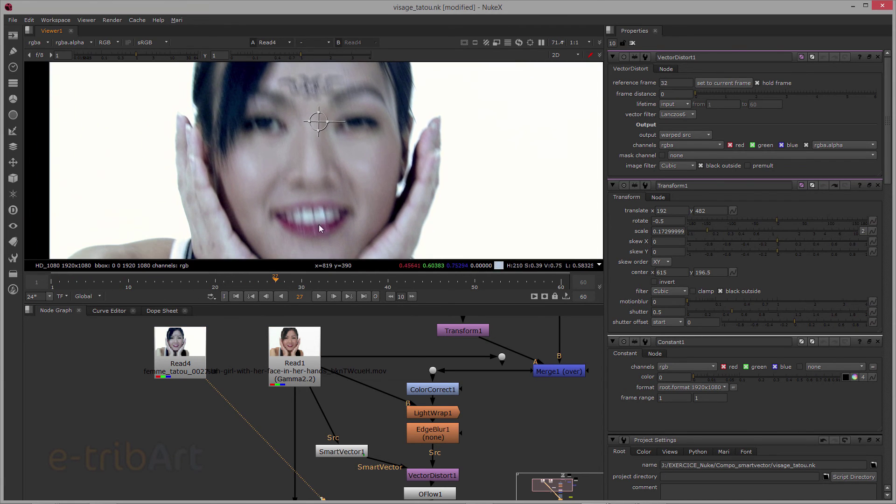
drag(277, 283, 363, 295)
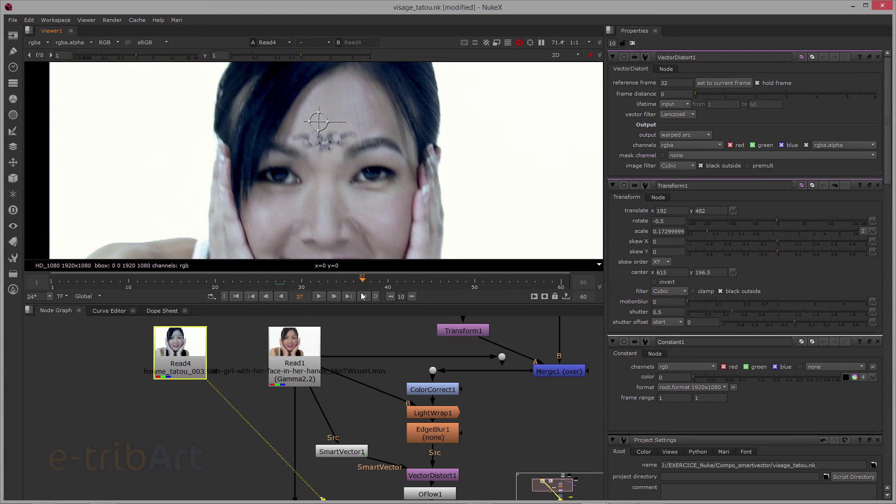
key(l)
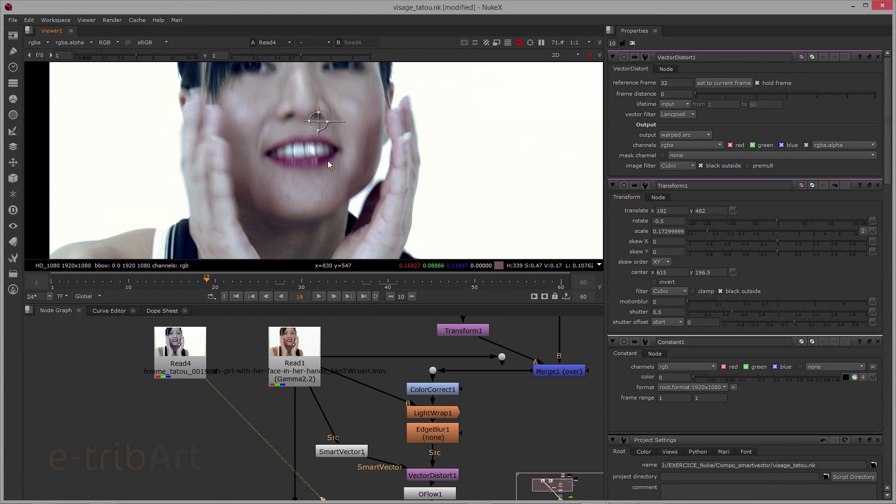
scroll(328, 161, down, 3)
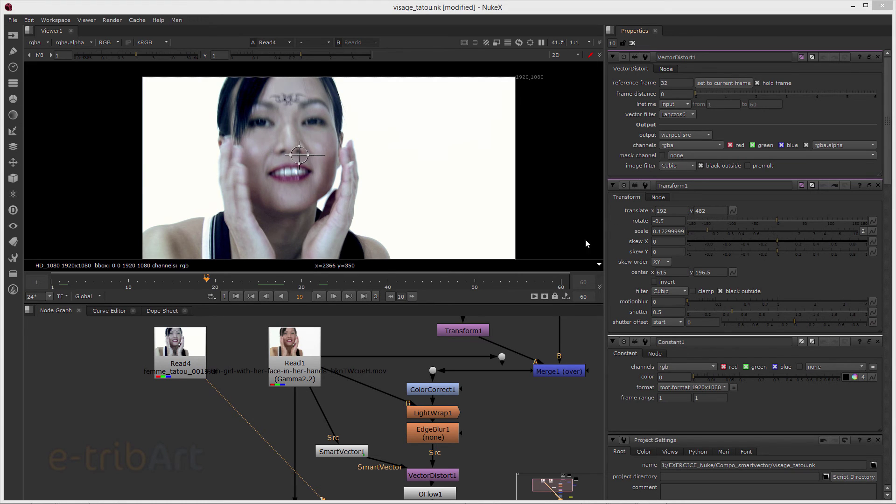
Compare the Read4 render at frames 9 and 10, and scrub the timeline forward to frame 37.
drag(224, 284, 126, 288)
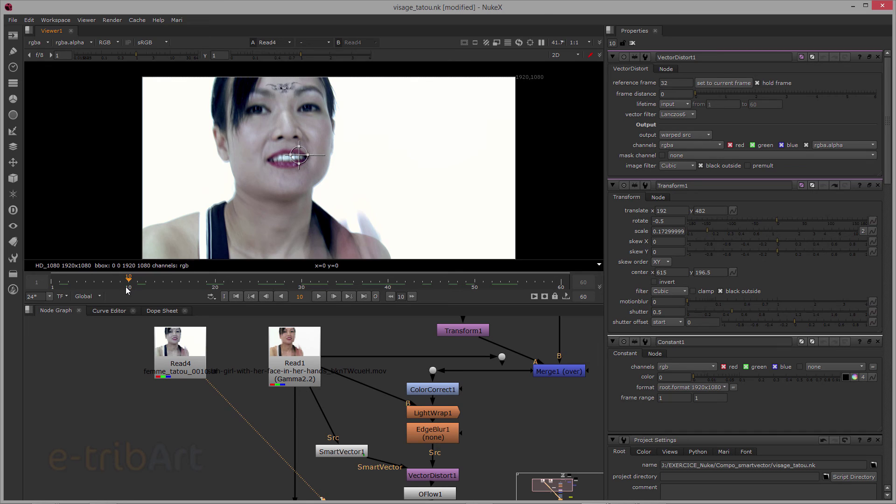
click(116, 282)
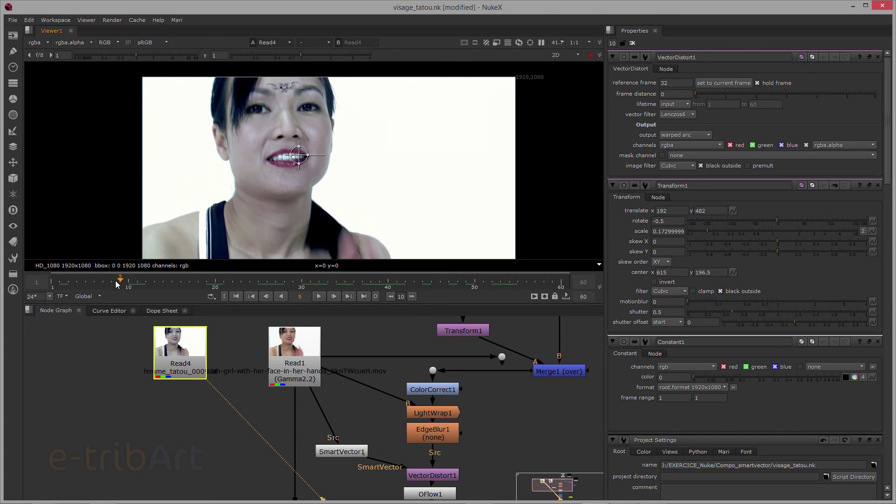
click(129, 283)
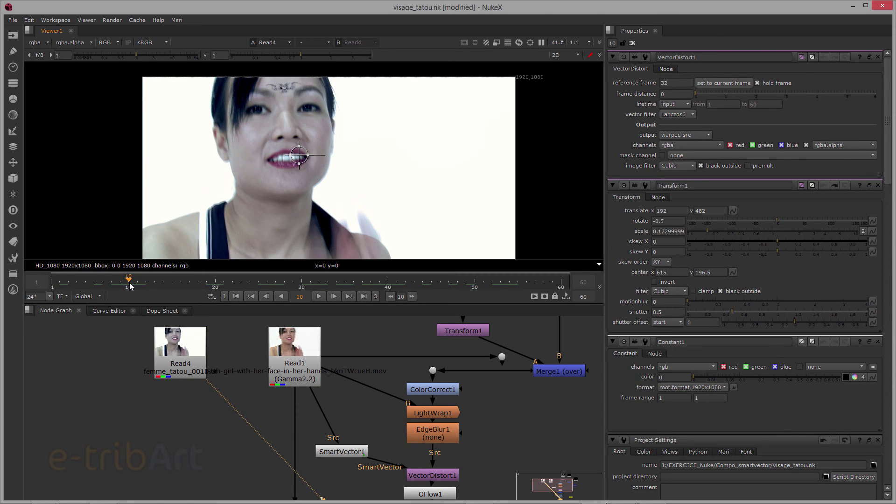
drag(130, 282, 357, 315)
Select the chain of nodes from ColorCorrect1 down to Merge3 to review the tattoo's node tree.
scroll(375, 432, down, 3)
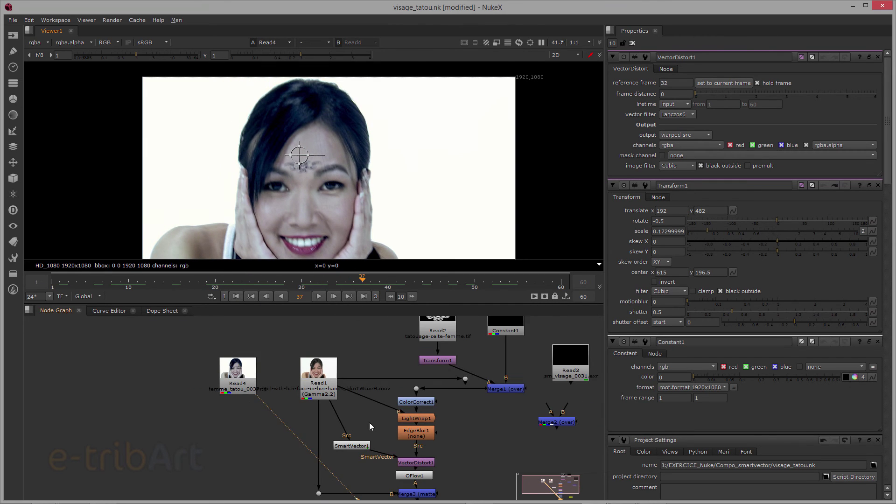
middle_drag(369, 422, 297, 367)
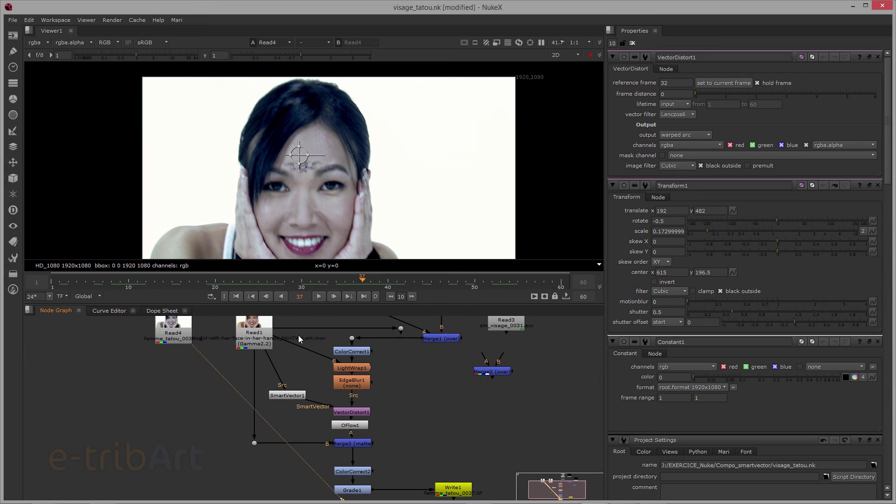
drag(309, 337, 391, 451)
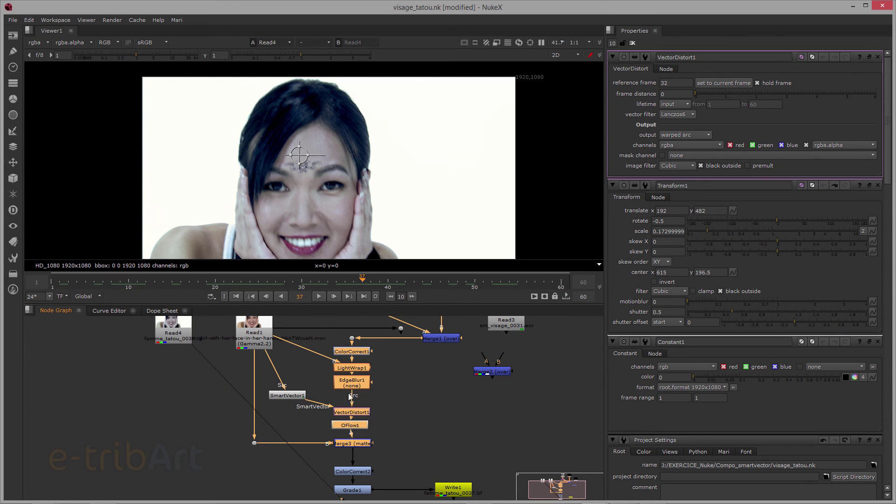
middle_drag(395, 394, 357, 378)
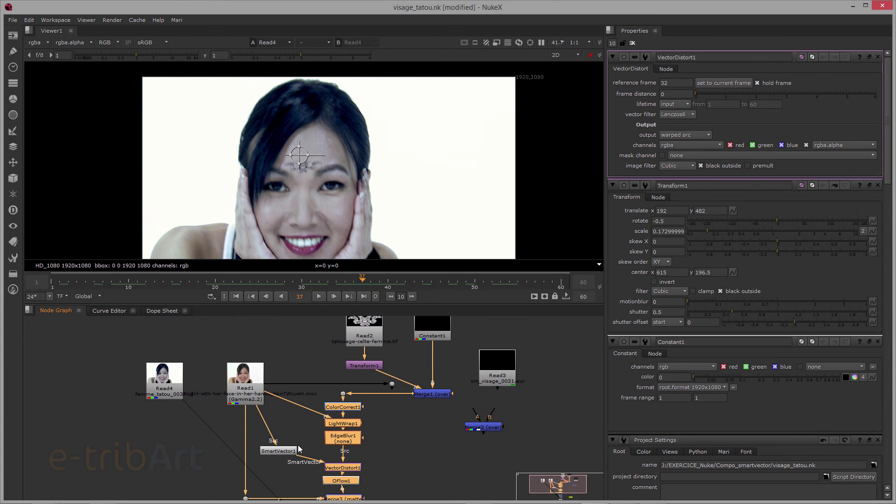
middle_drag(305, 437, 305, 379)
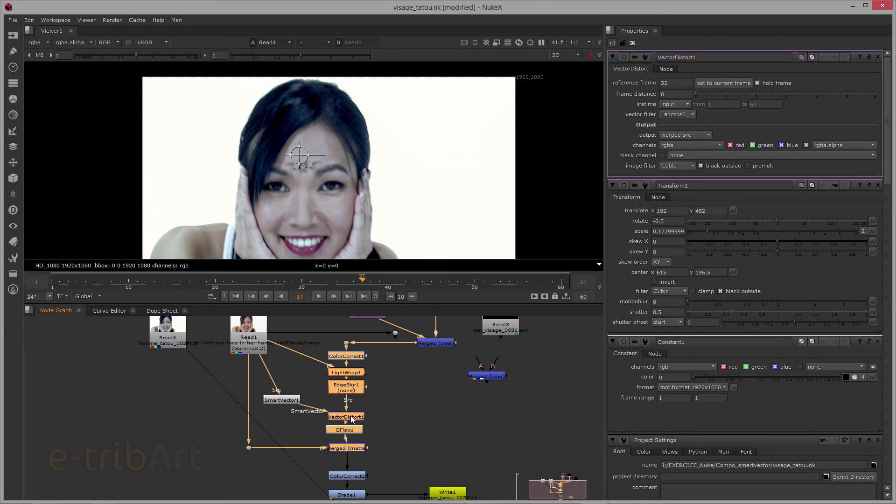
drag(318, 339, 382, 456)
Examine VectorDistort1's reference frame, frame distance and output options, leaving the output on warped src.
click(677, 83)
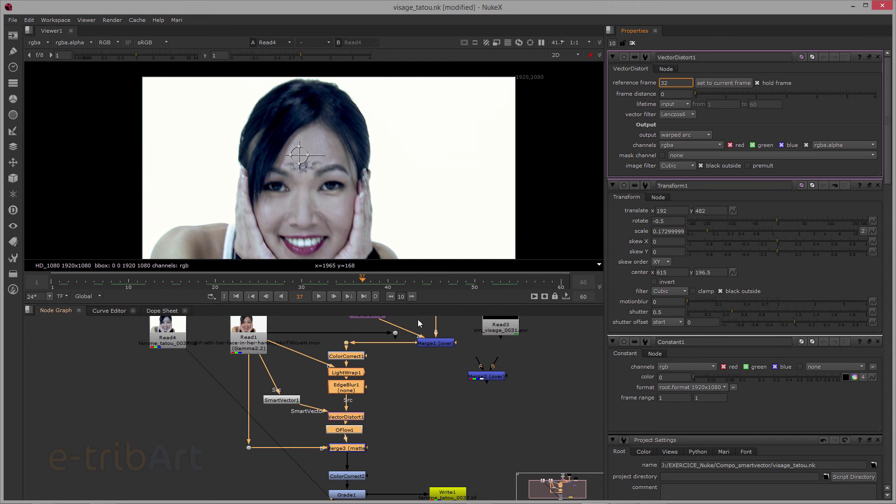
scroll(357, 209, up, 1)
middle_drag(350, 212, 354, 190)
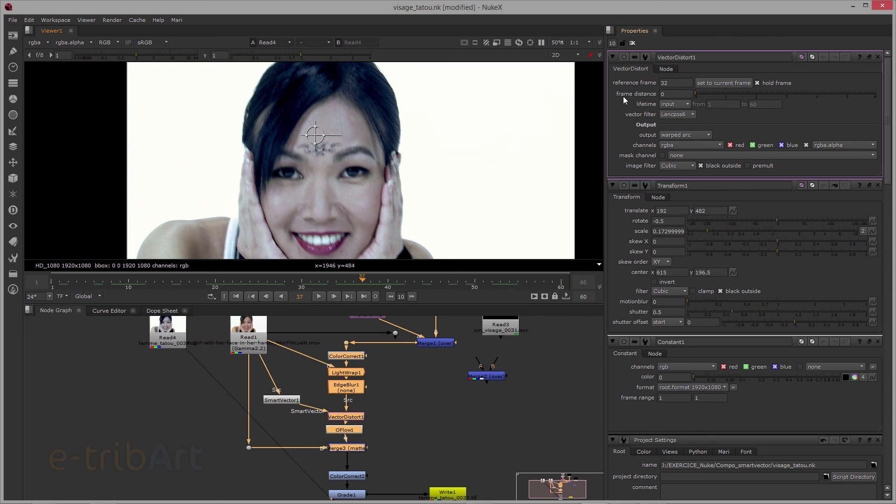
click(674, 94)
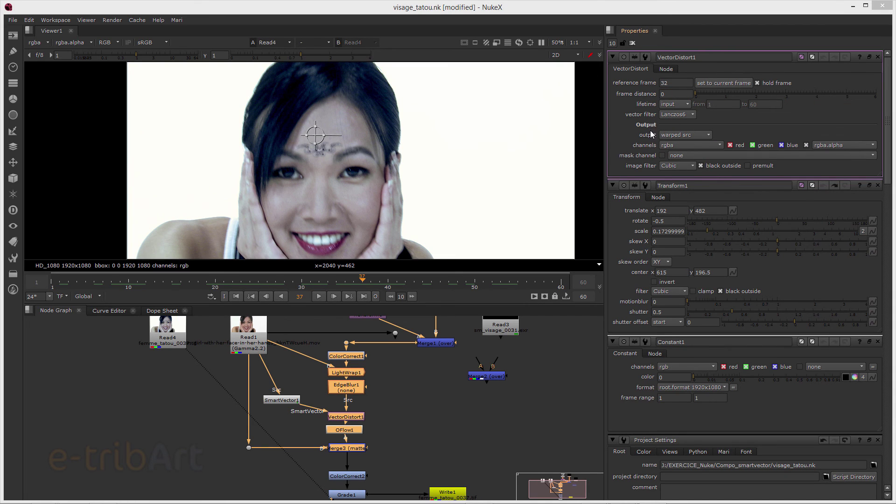
click(670, 136)
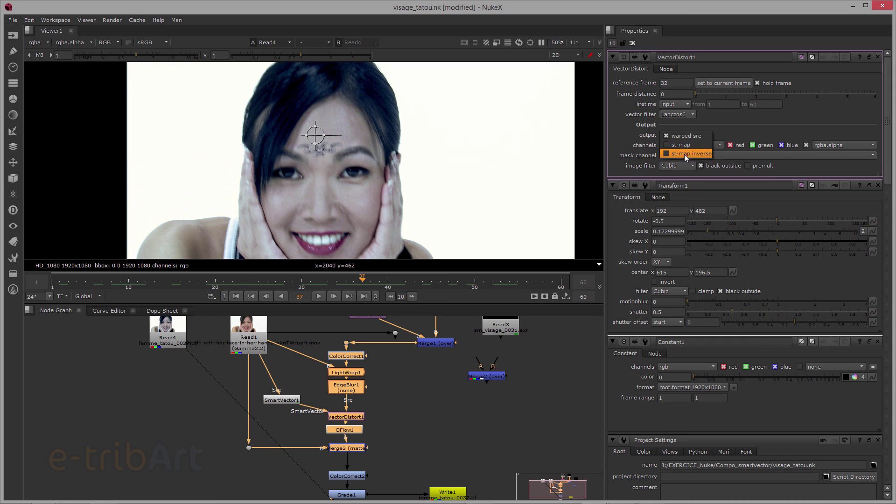
click(623, 133)
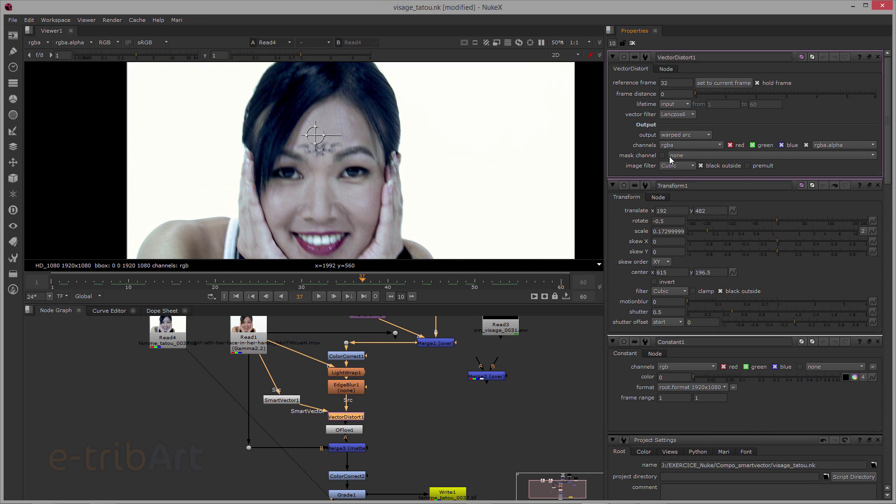
Select the nodes from ColorCorrect1 to Merge3 again and scrub the Read4 render past frame 48 for a final check.
mouse_move(406, 397)
middle_down()
mouse_move(400, 362)
mouse_move(388, 427)
mouse_move(395, 410)
middle_up()
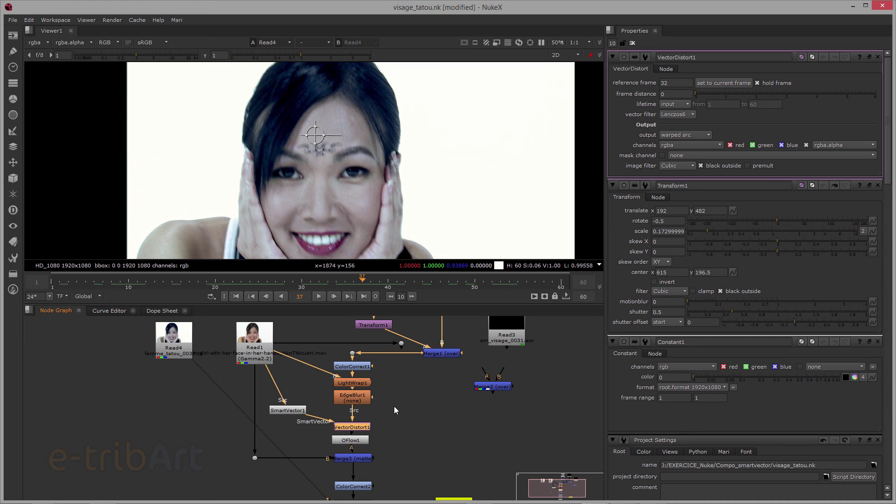
drag(322, 355, 383, 467)
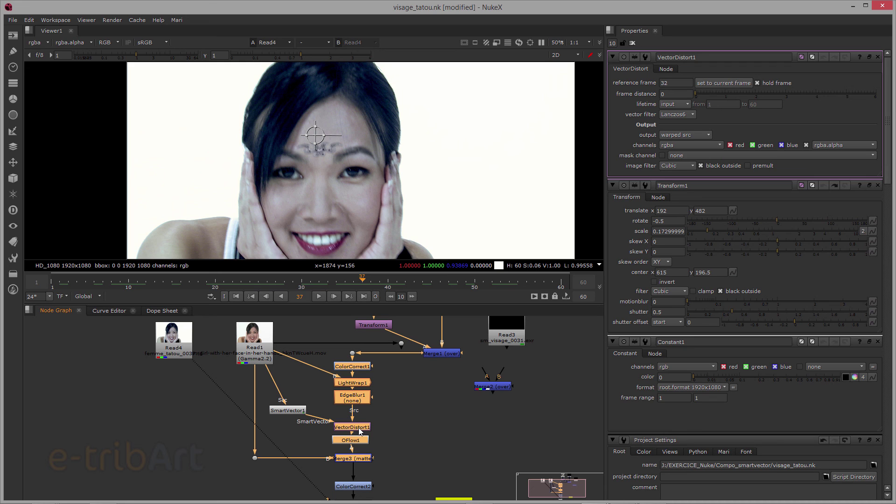
drag(373, 280, 455, 283)
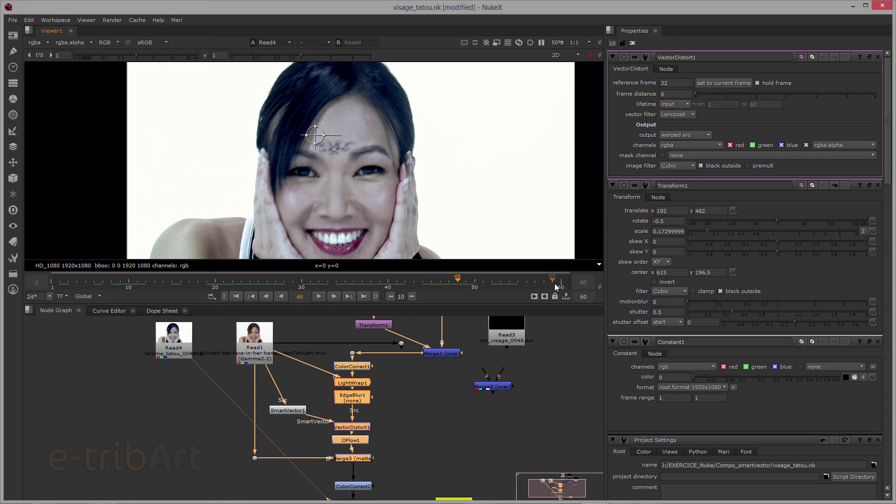
click(403, 421)
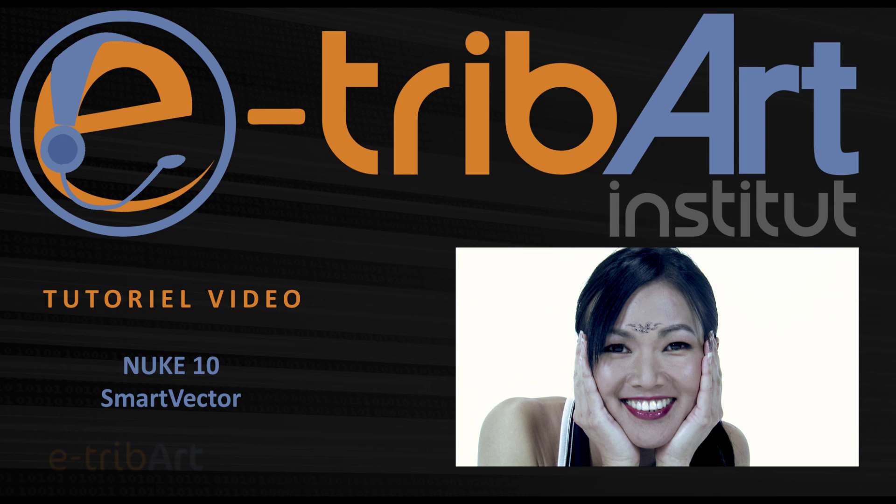